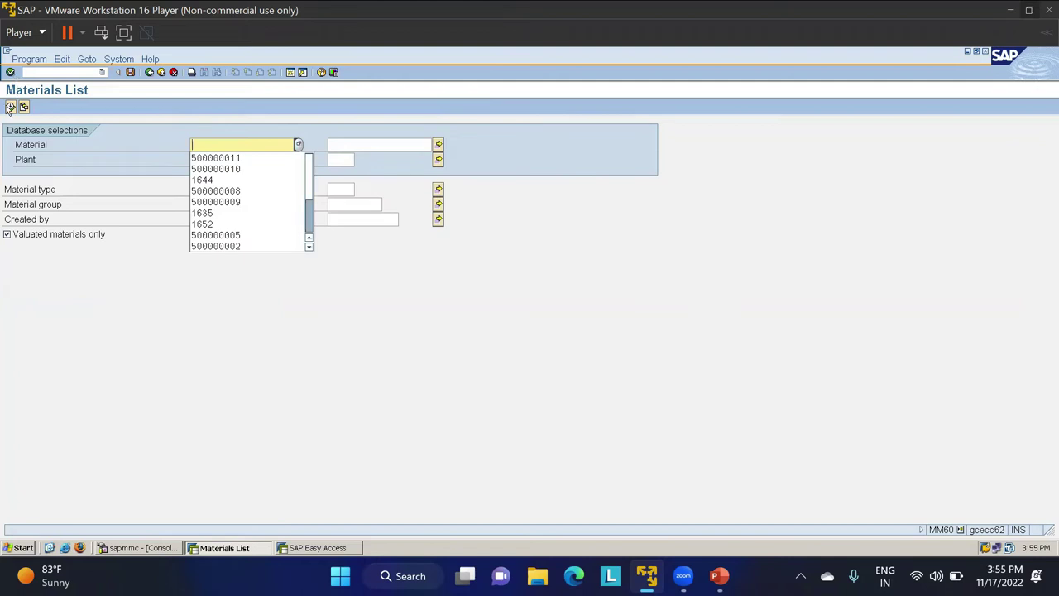
- Run the Materials List report for valuated materials and select material 500000002 (LT01 RAW MATERIAL)
left_click(10, 106)
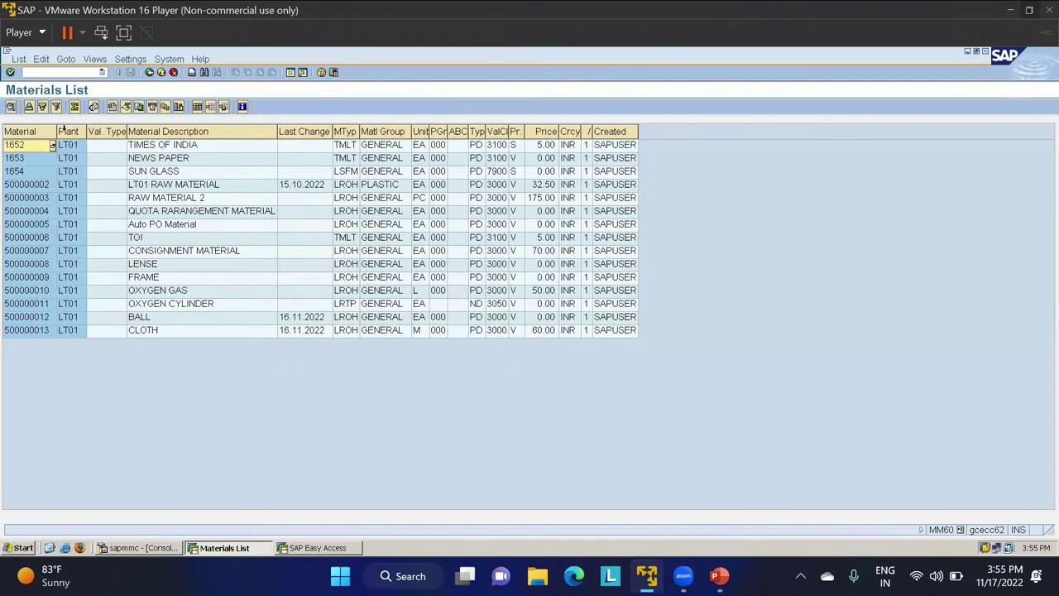
left_click(32, 186)
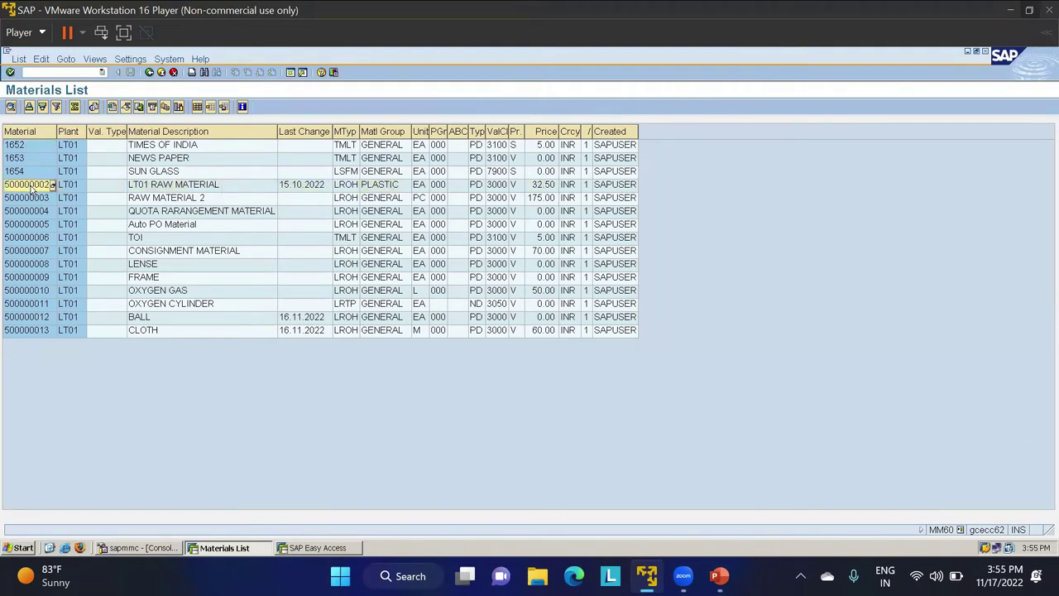
- Open the Stock Overview transaction (MMBE) in the other SAP session and clear the batch selection
left_click(295, 548)
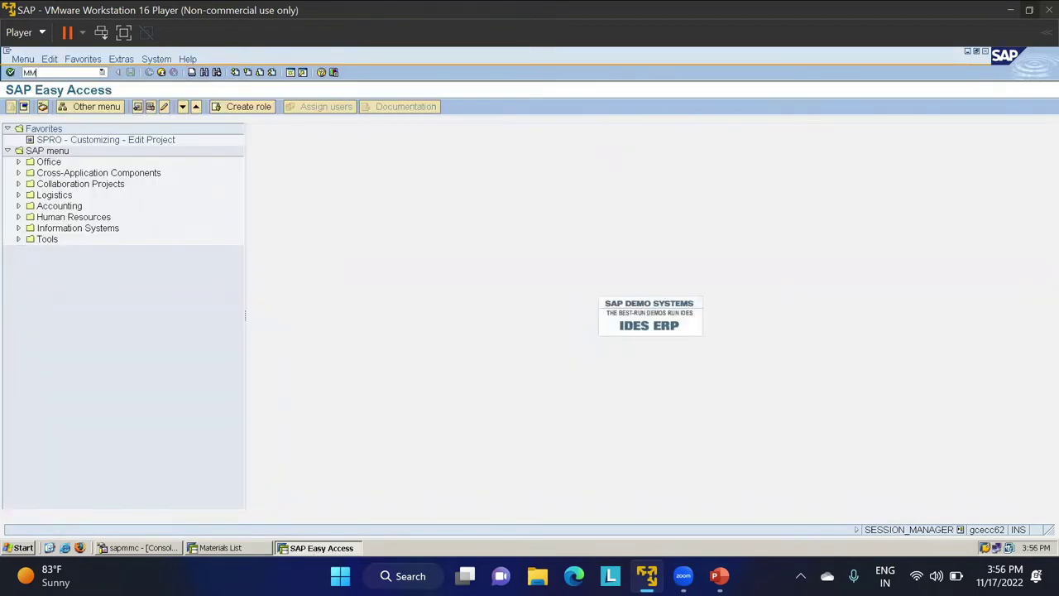
key("Return")
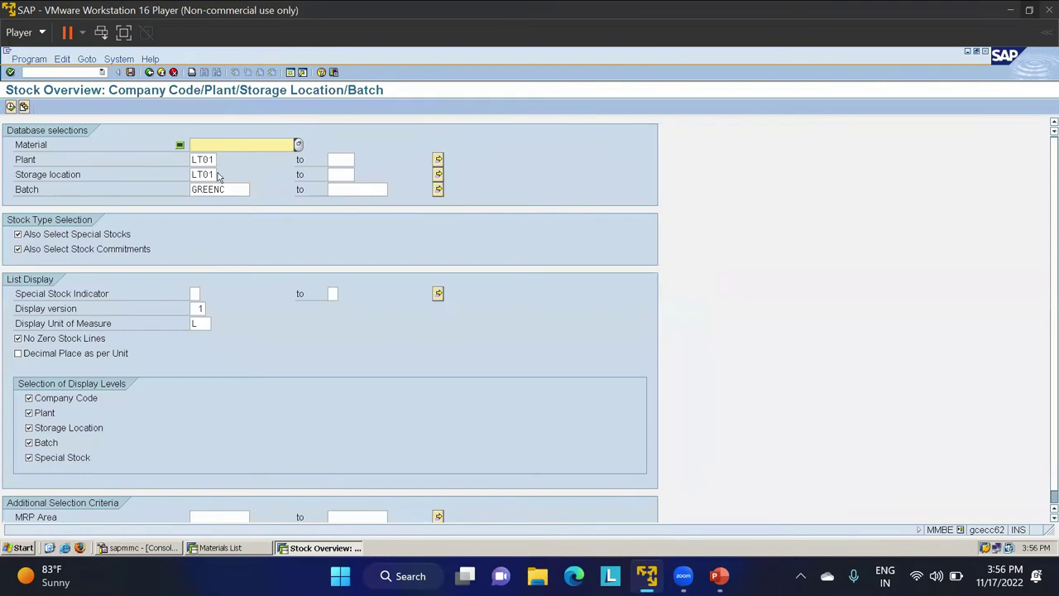
left_click(227, 189)
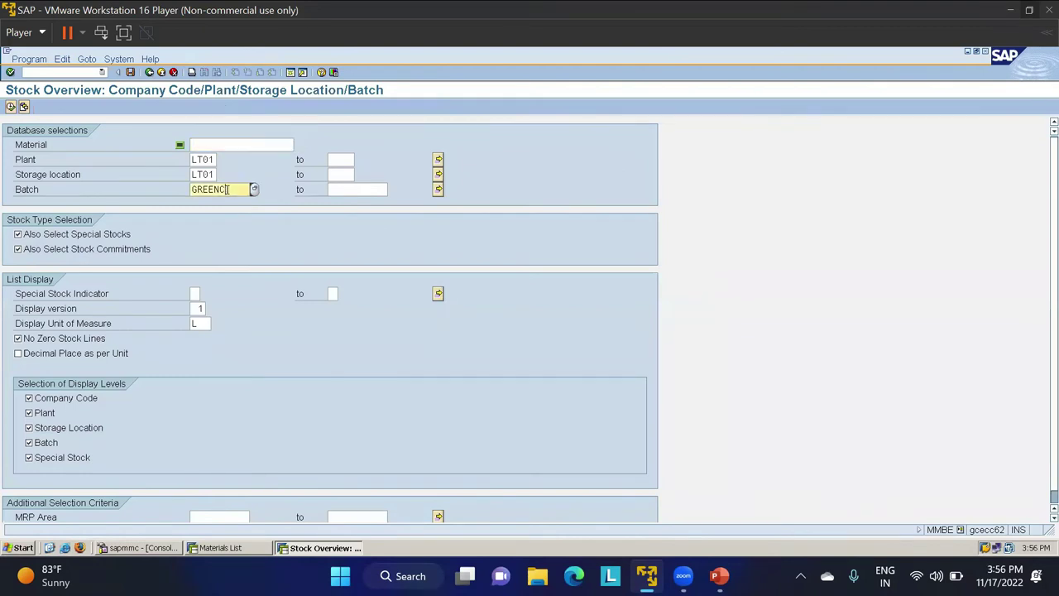
key("BackSpace")
key("BackSpace")
key("BackSpace")
key("BackSpace")
key("BackSpace")
key("BackSpace")
- Display the stock overview for material 500000002 in plant and storage location LT01, then return to the selection screen
left_click(221, 146)
type("500000002")
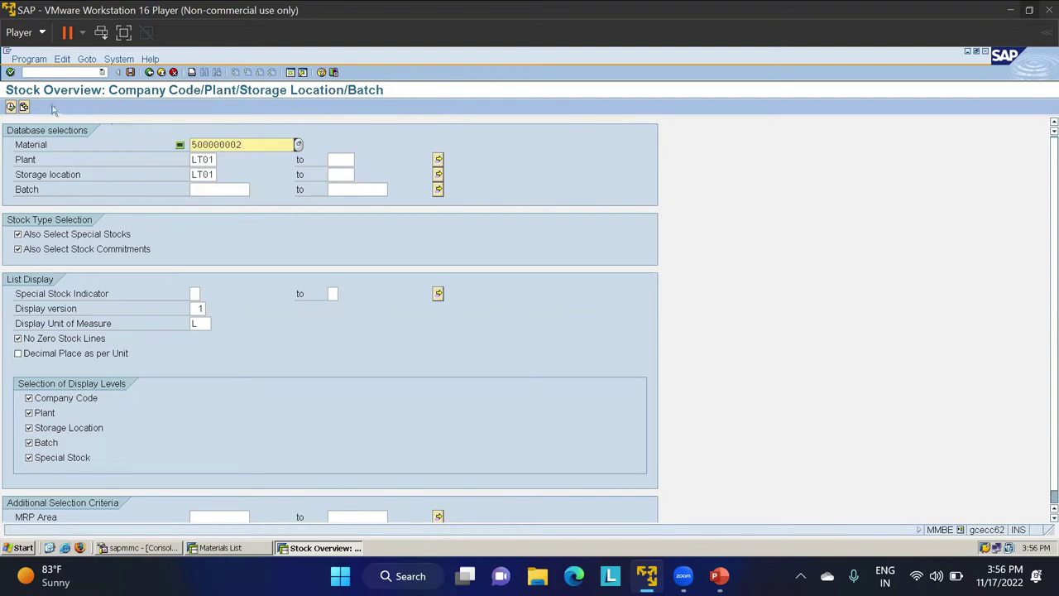
left_click(10, 108)
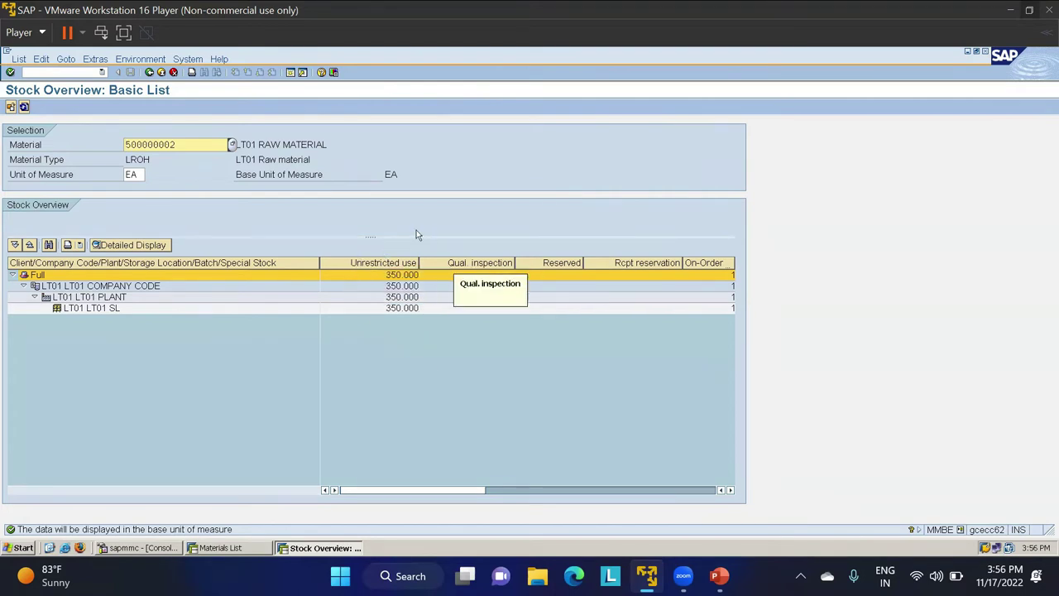
left_click(149, 72)
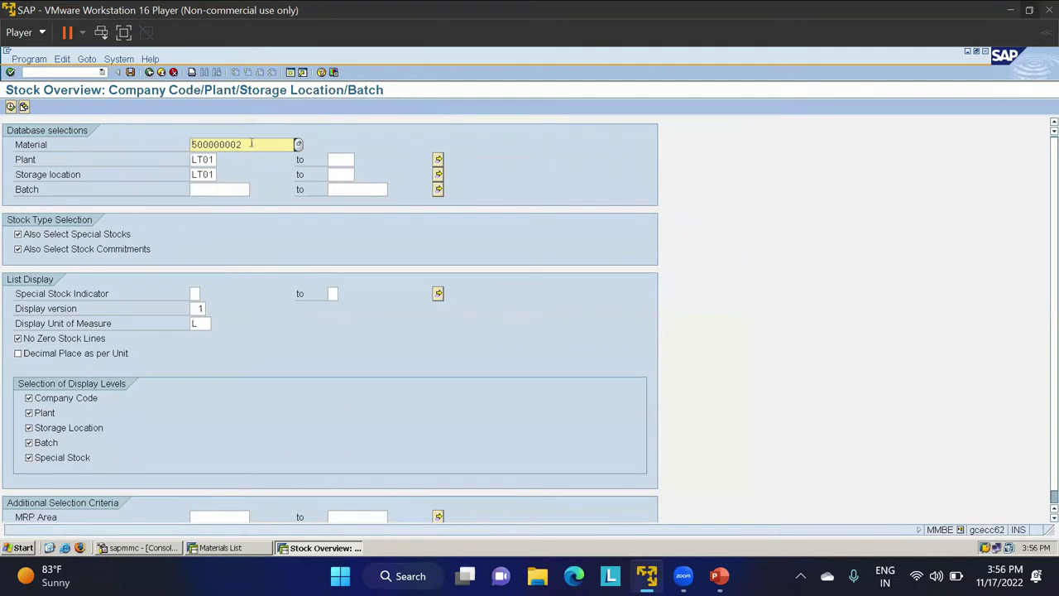
left_click_drag(251, 143, 132, 153)
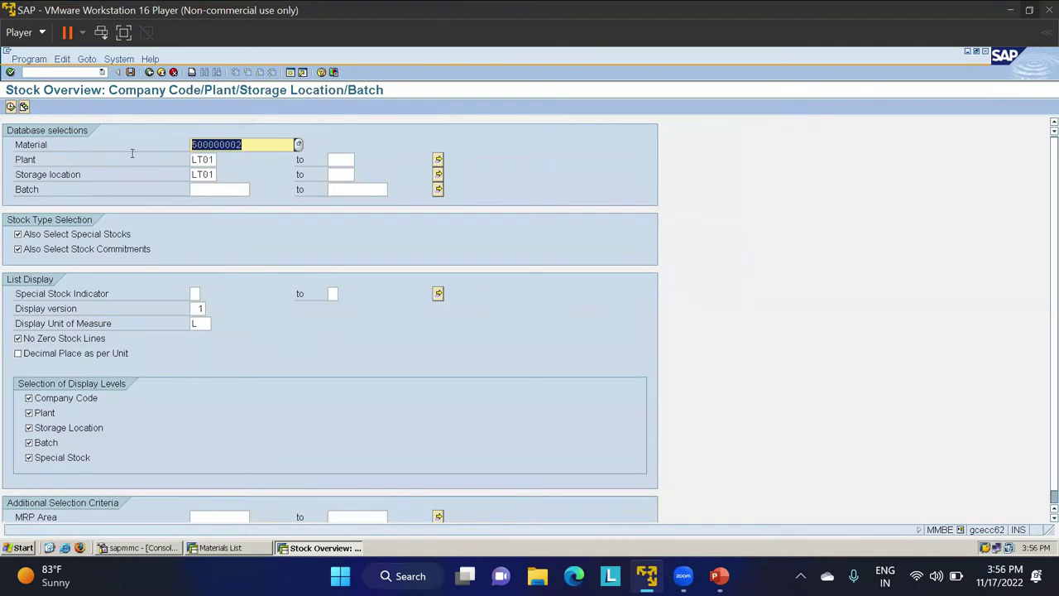
left_click(132, 154)
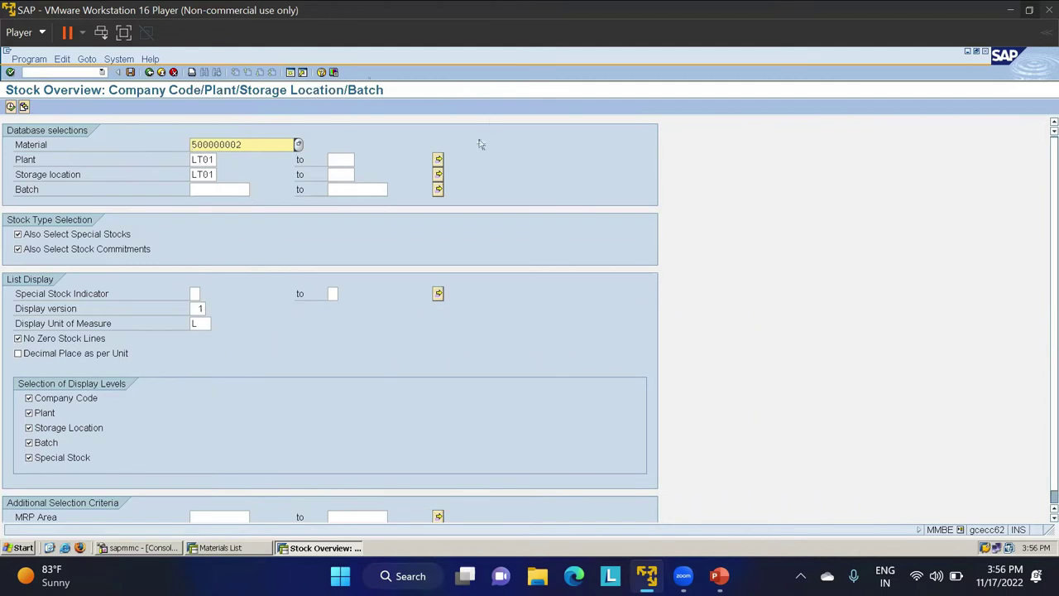
- End the Materials List transaction with /N in its session, returning to the SAP Easy Access screen
left_click(248, 558)
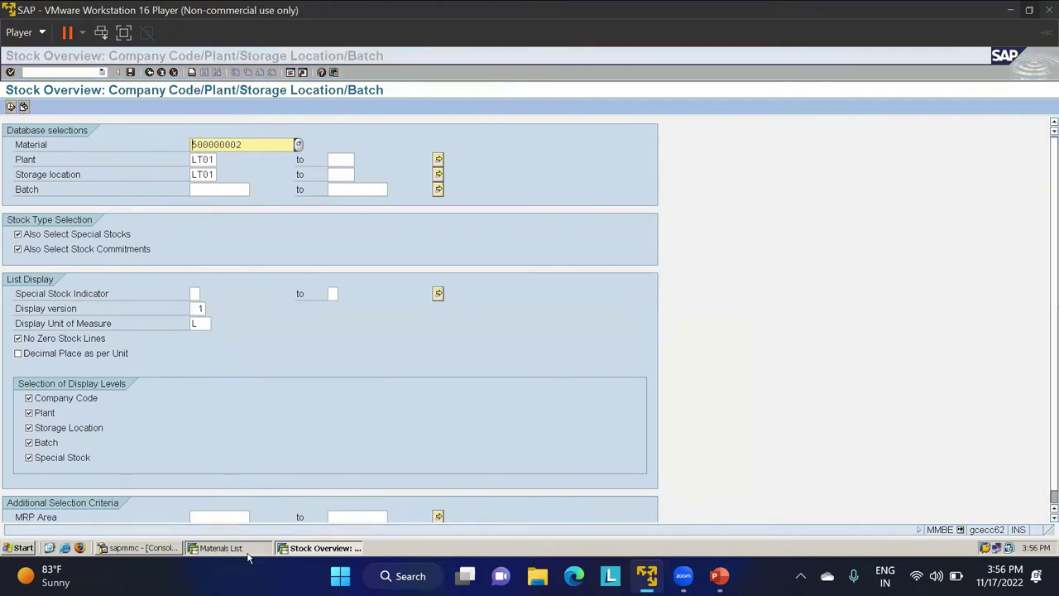
left_click(76, 76)
type("/")
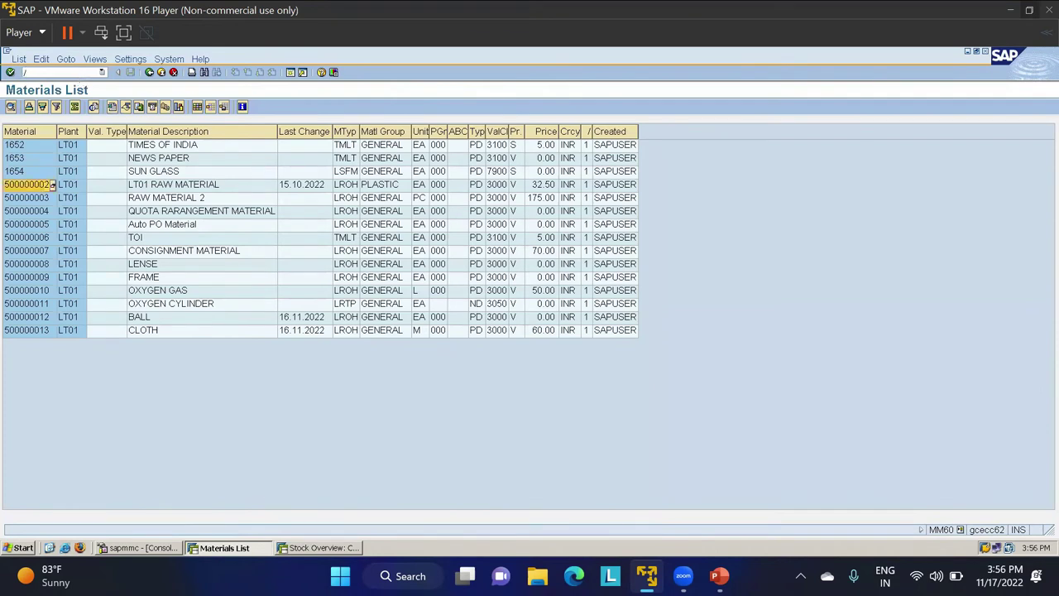
type("N")
key("Return")
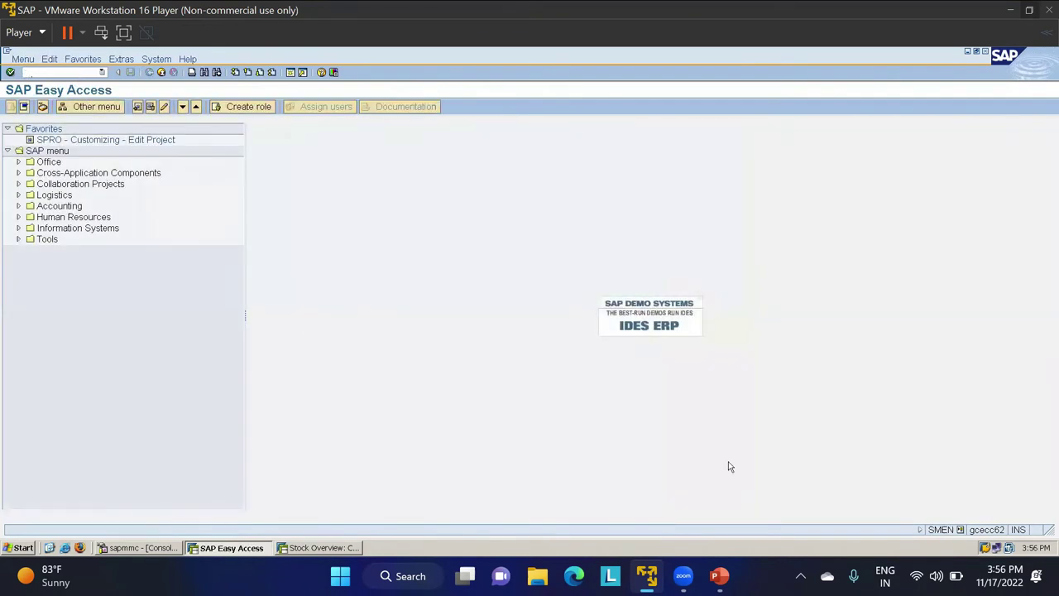
- Switch to PowerPoint and add a slide titled "STEPS IN PI" after slide 4
left_click(719, 576)
left_click(119, 437)
key("Return")
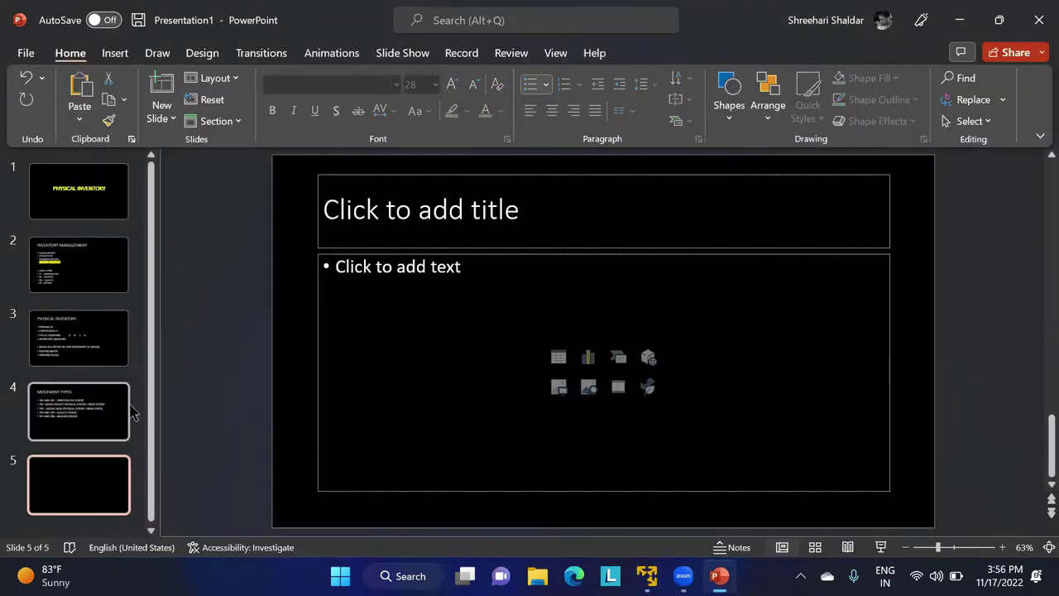
left_click(455, 219)
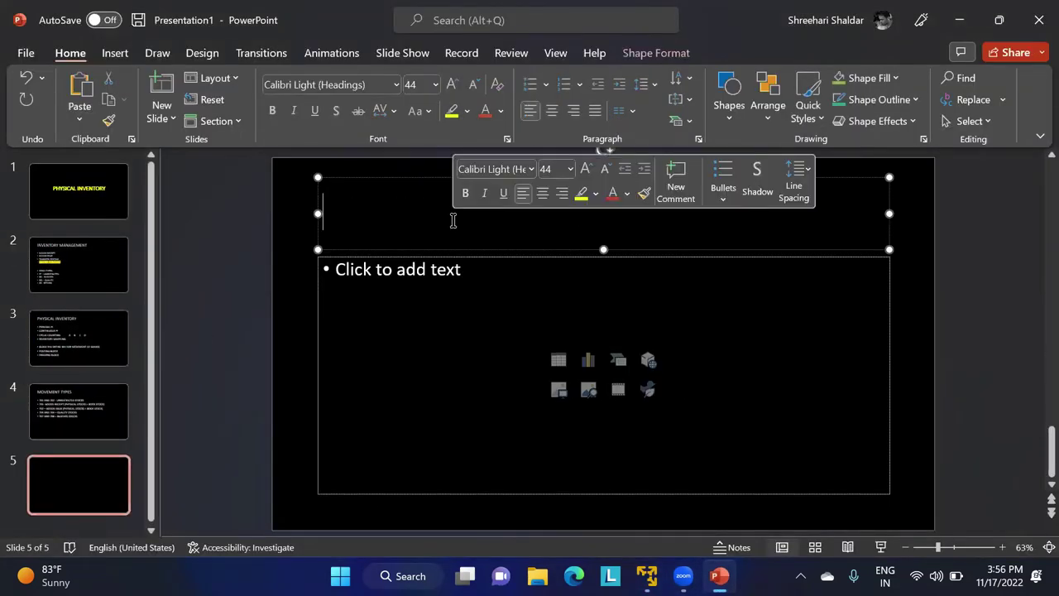
type("STEPS IN PI")
- Enter "CREATE THE INVENTORY DOC - MI01" as the first bullet of the new slide
left_click(447, 278)
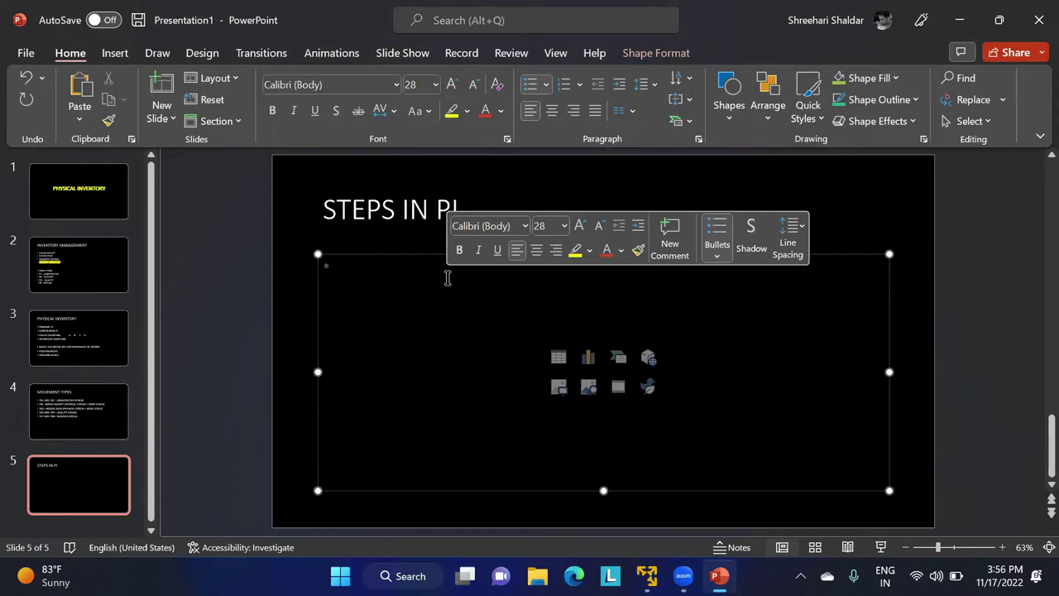
type("CREATE THE ")
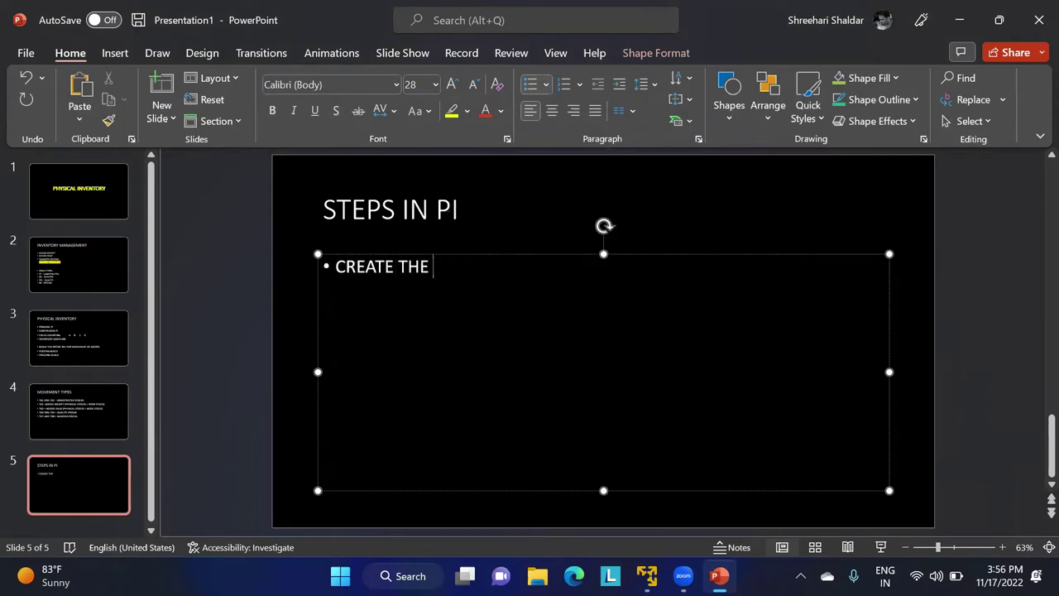
type("INVENTORY DOC - MI01")
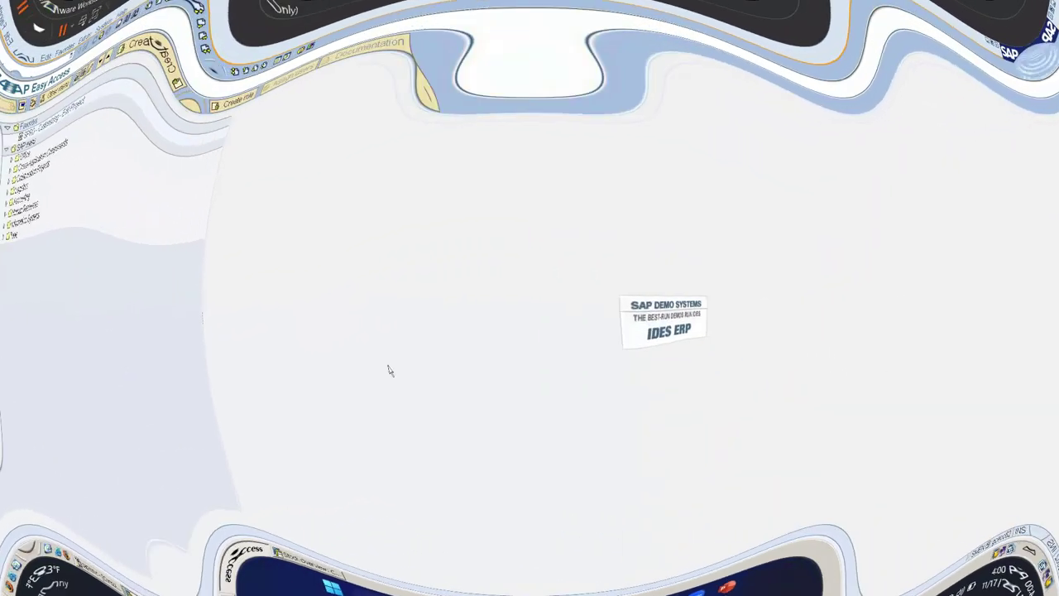
- Start a physical inventory document in SAP with MI01 for plant and storage location LT01, with Posting Block enabled
type("MI")
key("Return")
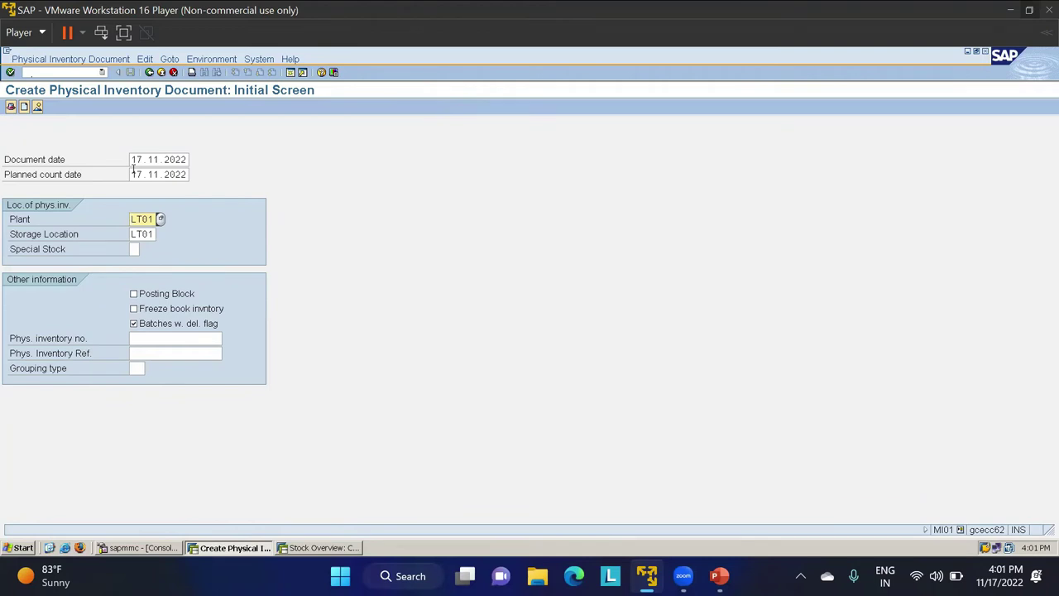
left_click(134, 295)
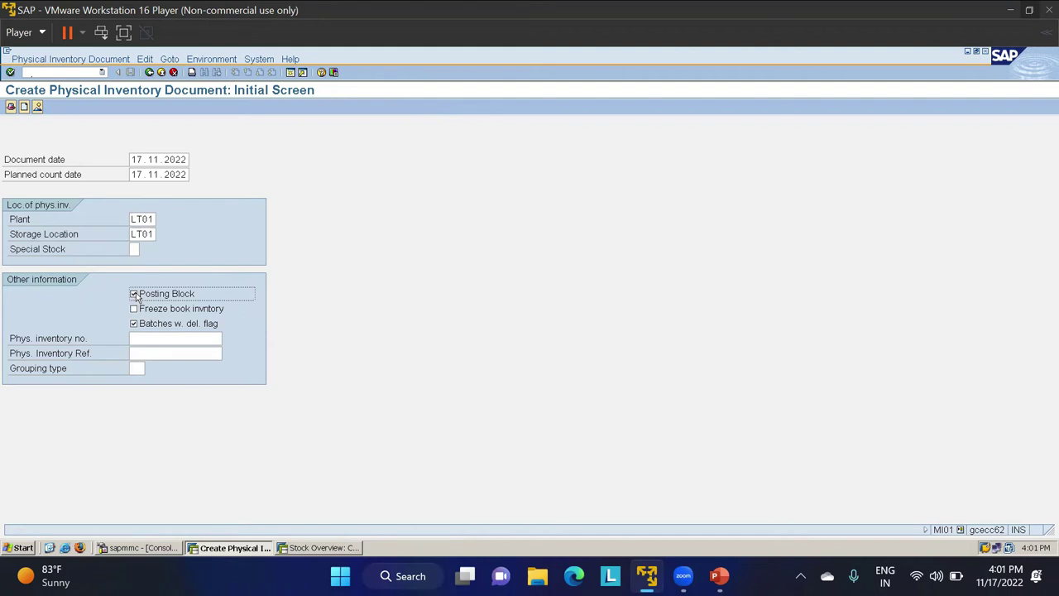
key("Return")
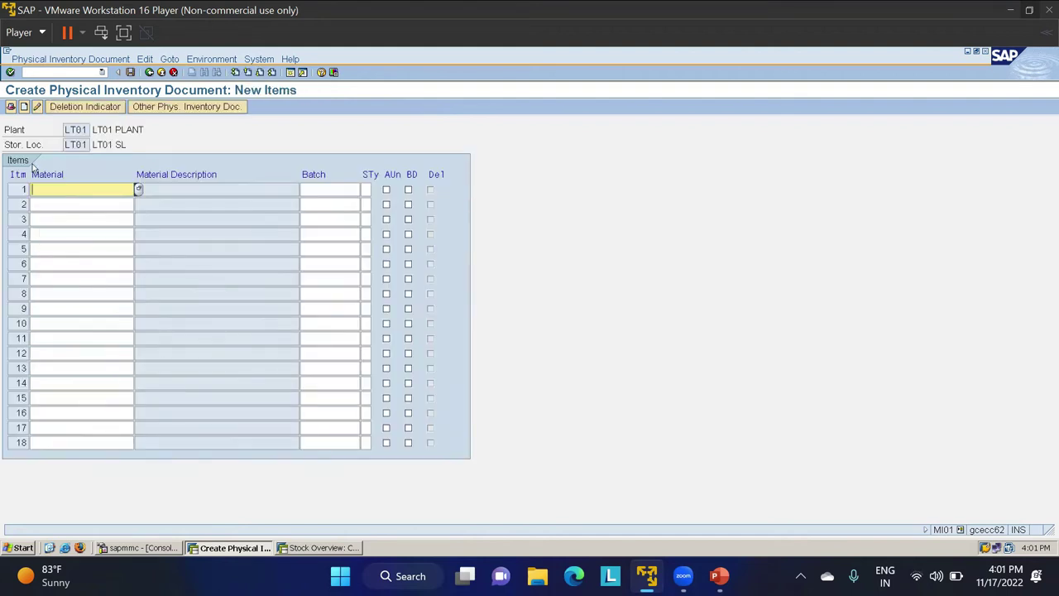
- Add material 500000002 as item 1 with stock type 1 (Warehouse) and save the physical inventory document
type("500000002")
key("Return")
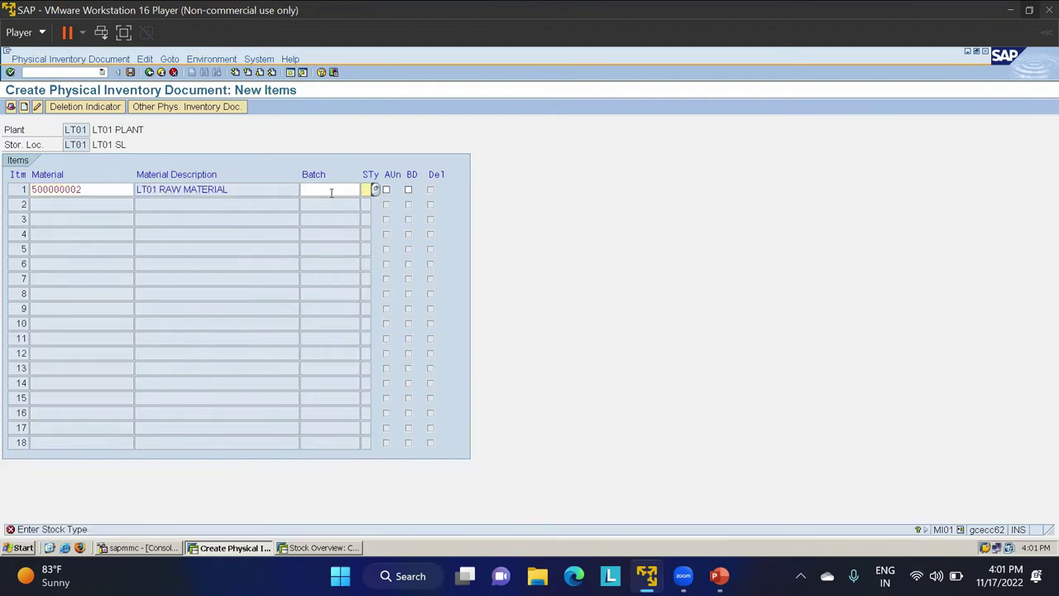
left_click(376, 190)
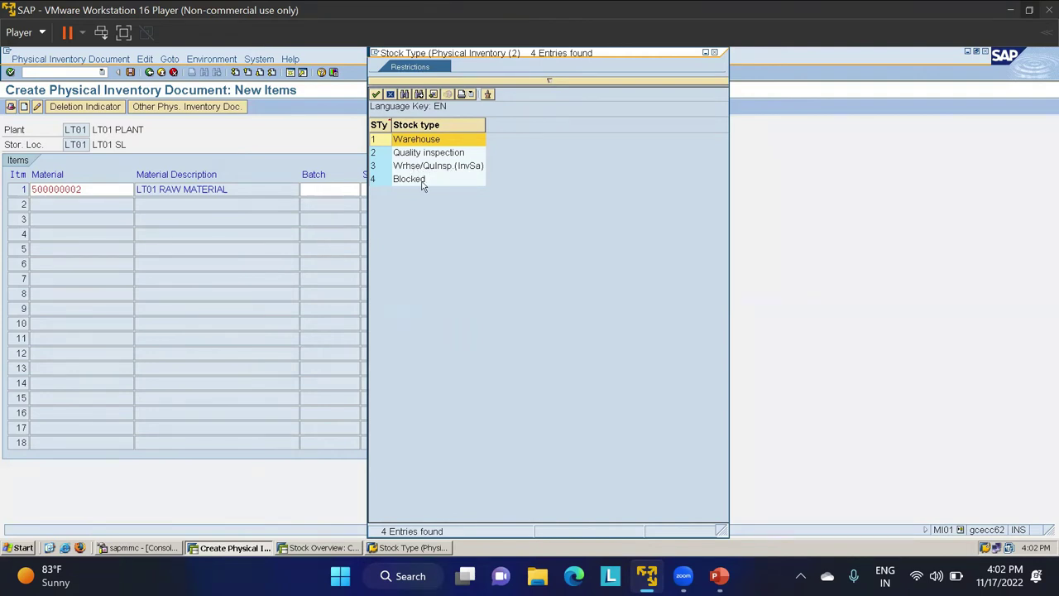
double_click(418, 140)
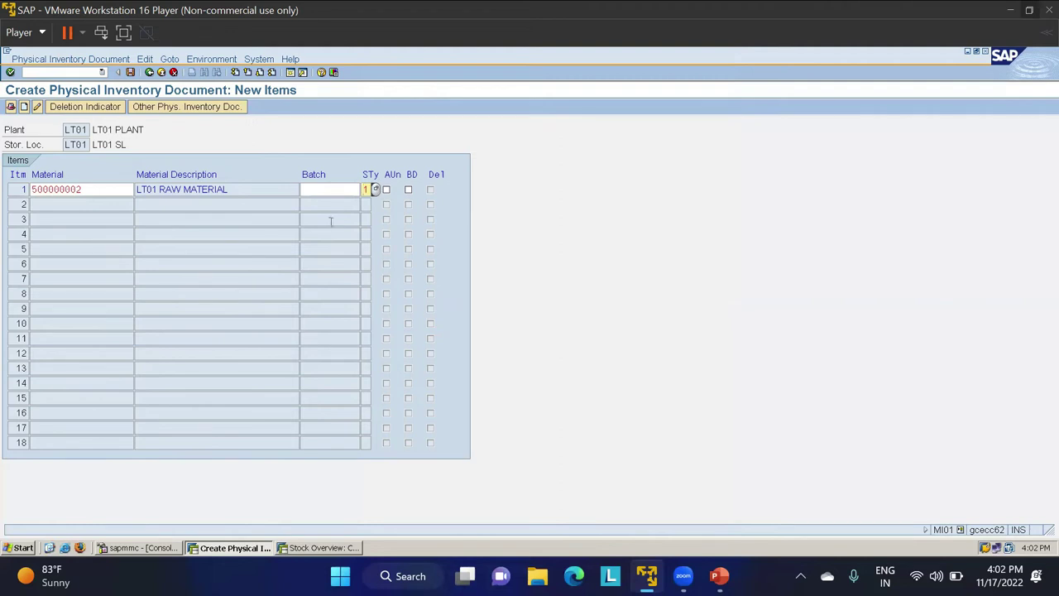
key("Return")
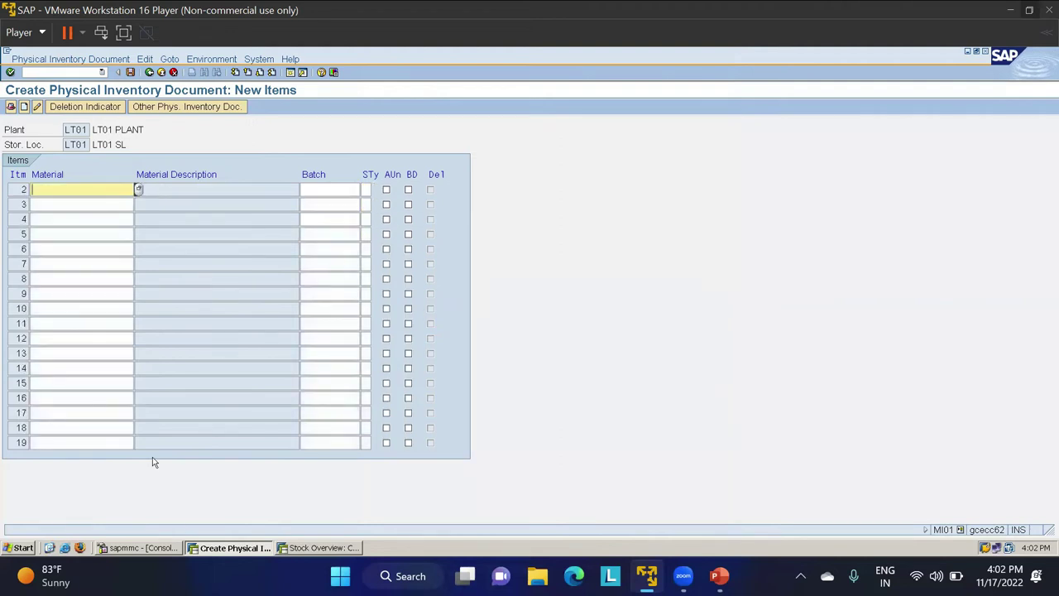
left_click(129, 72)
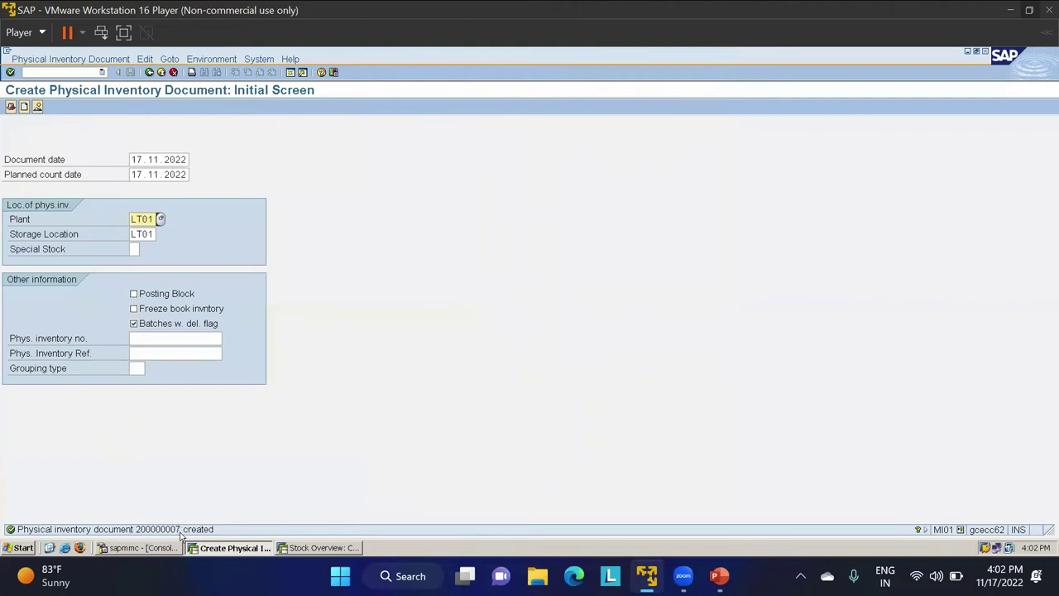
- Open the new physical inventory document for changes in MI02 and review the item's available stock types without changing it
left_click(54, 73)
key("Return")
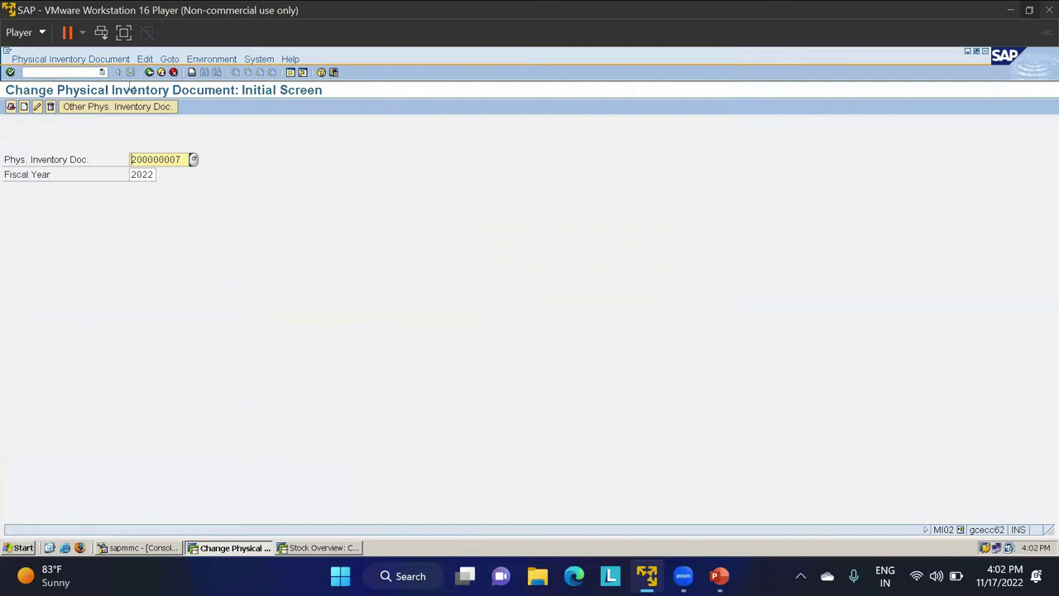
key("Return")
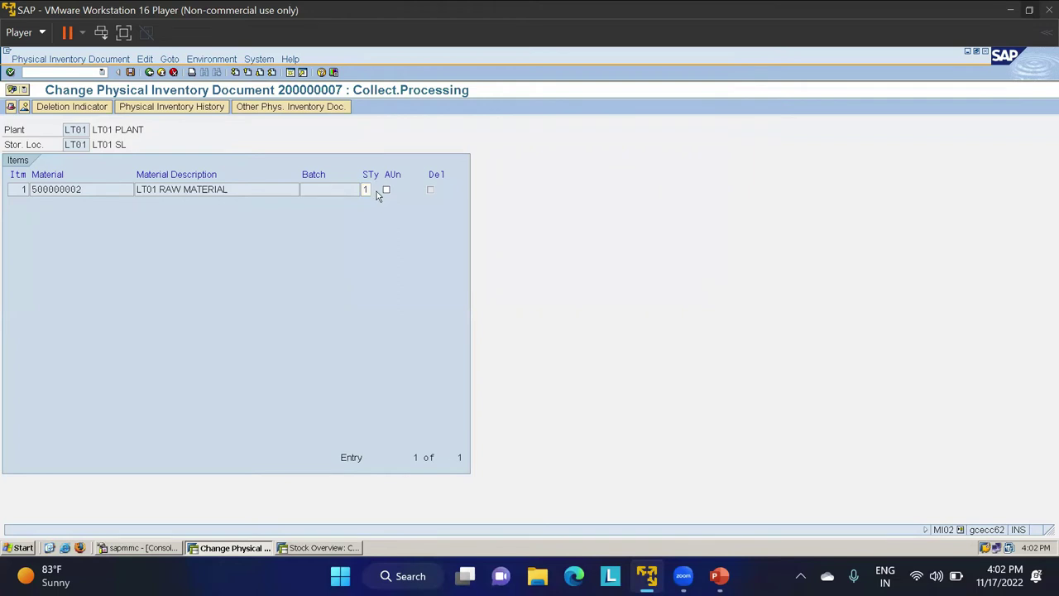
left_click(375, 190)
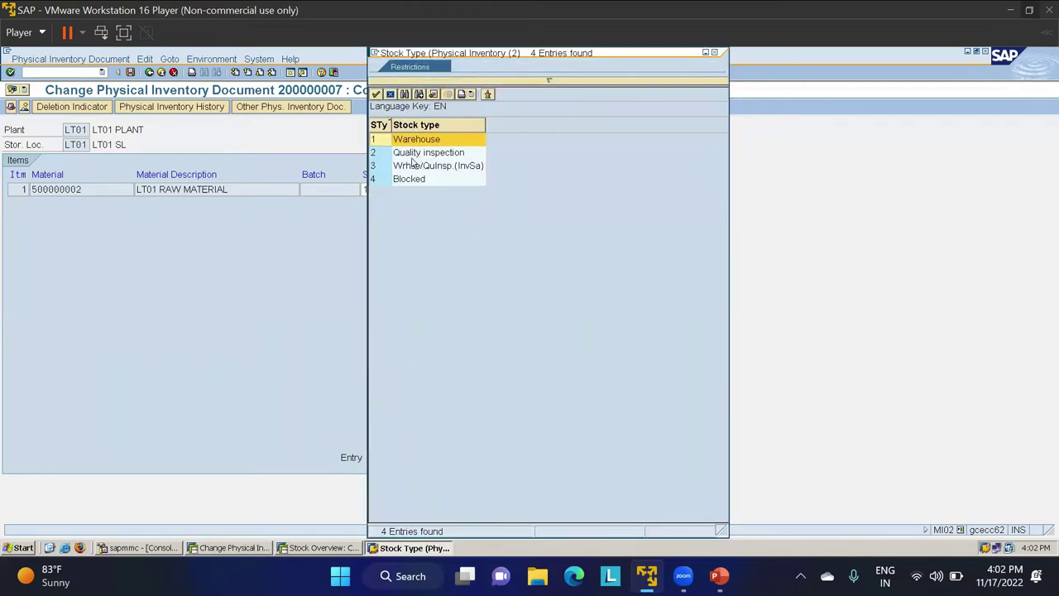
left_click(390, 93)
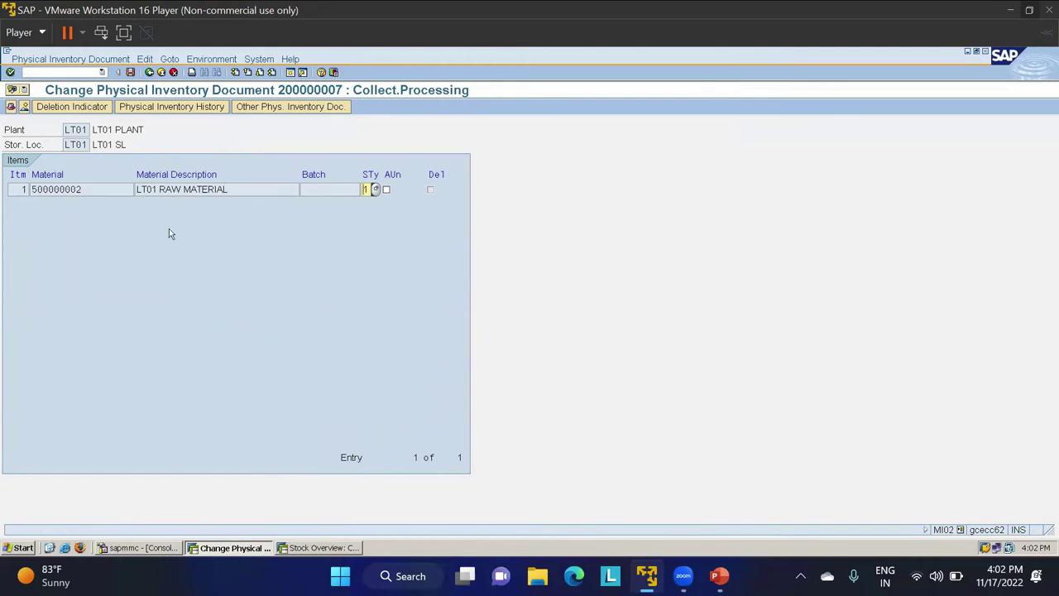
- View the item's physical inventory history and return to the initial screen for changing documents
left_click(163, 107)
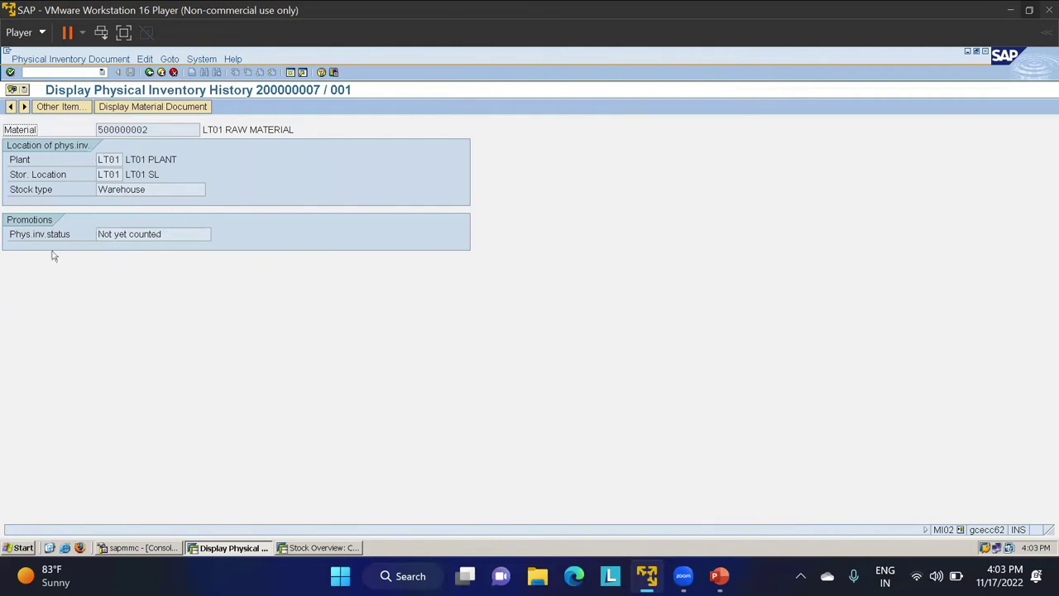
left_click(150, 72)
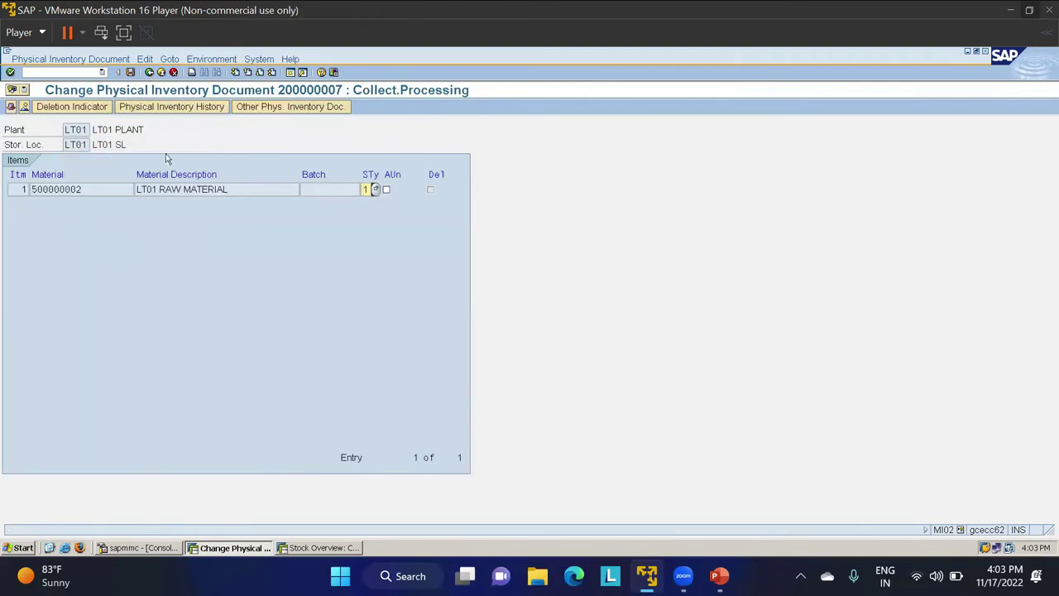
left_click(149, 73)
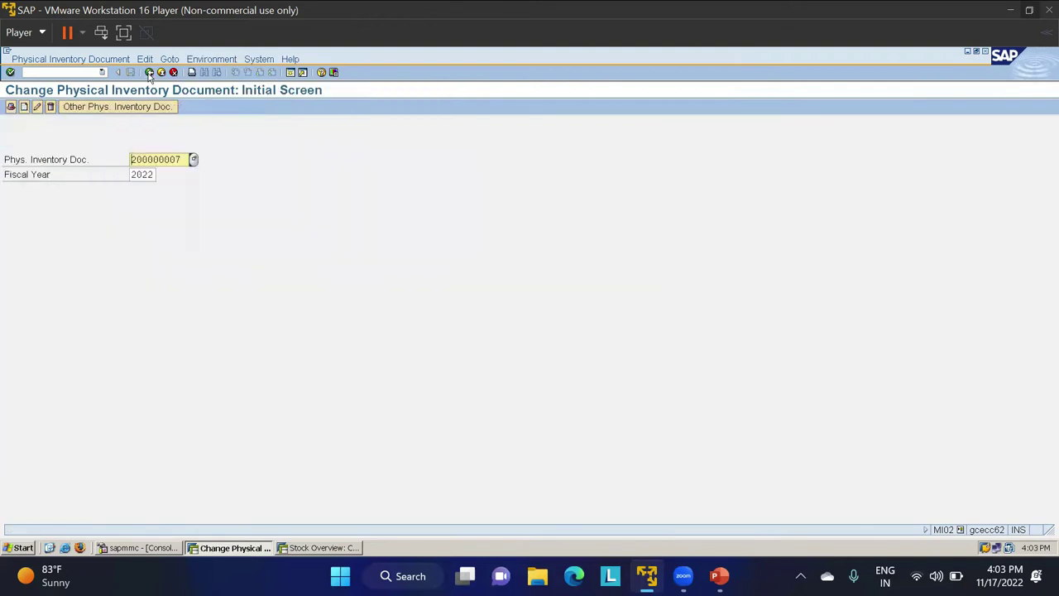
- Display the new physical inventory document in MI03, check its item overview, and return to the initial screen
left_click(62, 71)
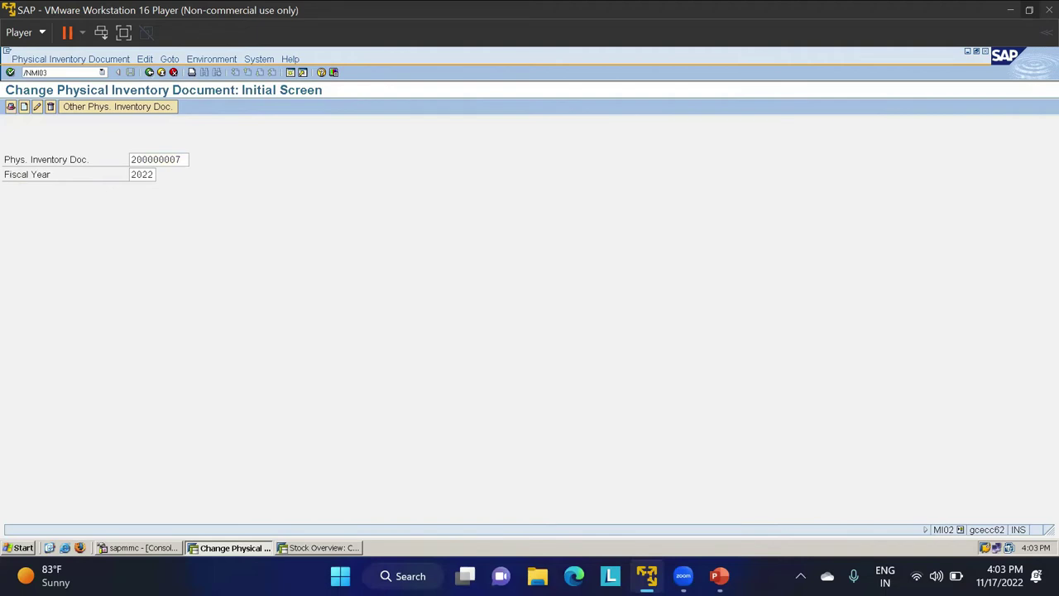
type("/NMI03")
key("Return")
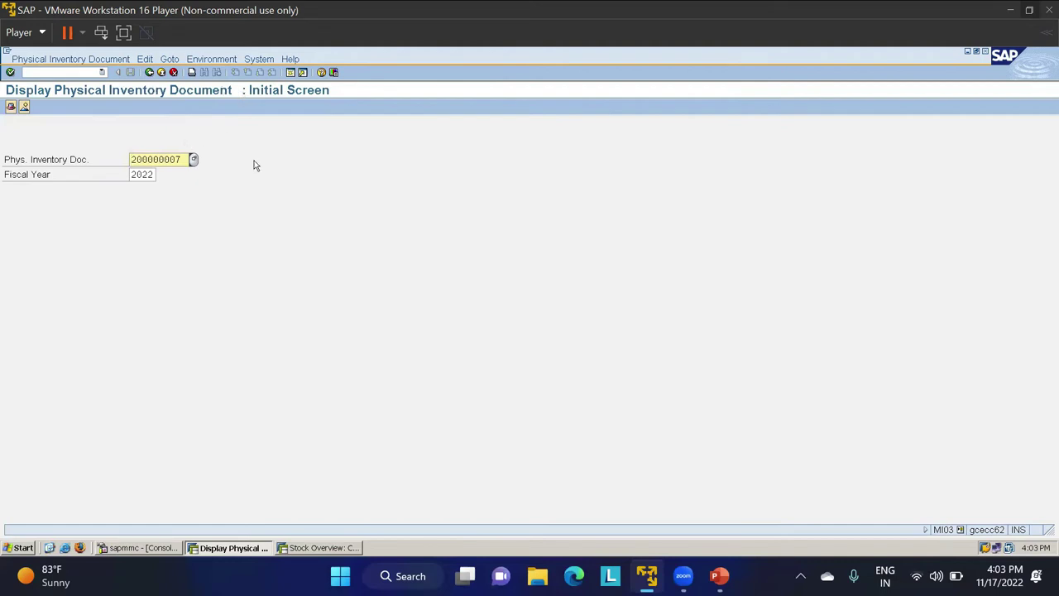
key("Return")
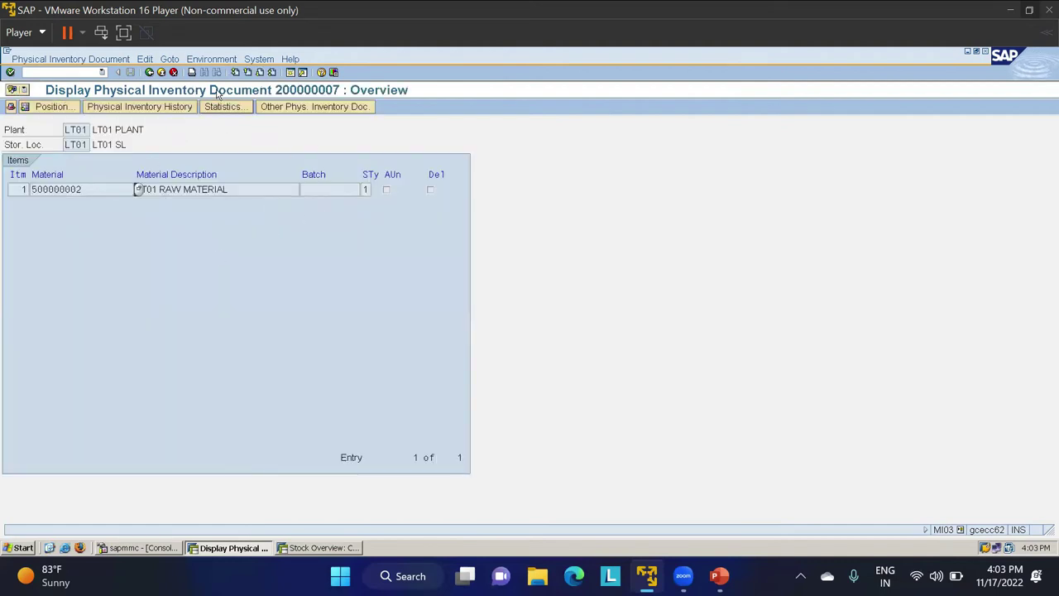
left_click(161, 72)
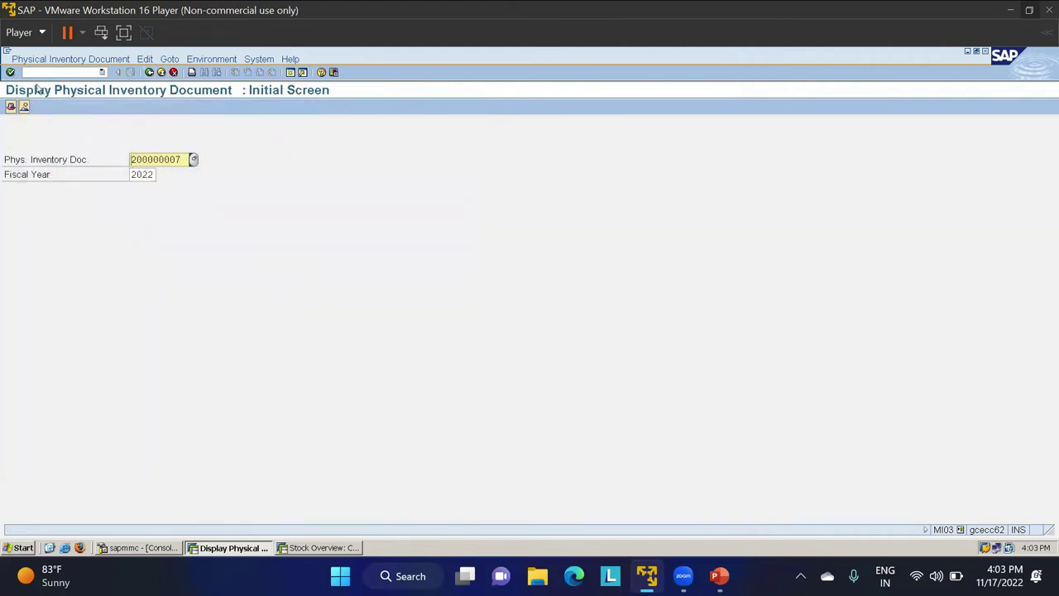
- Enter a count of 340 EA for material 500000002 in MI04 and save the inventory count
left_click(48, 72)
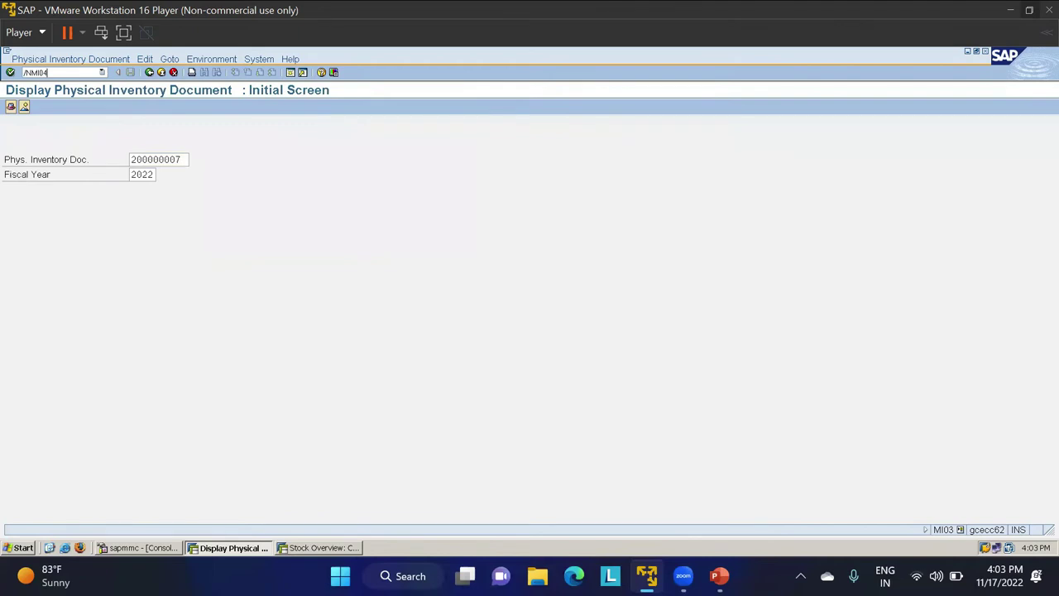
key("Return")
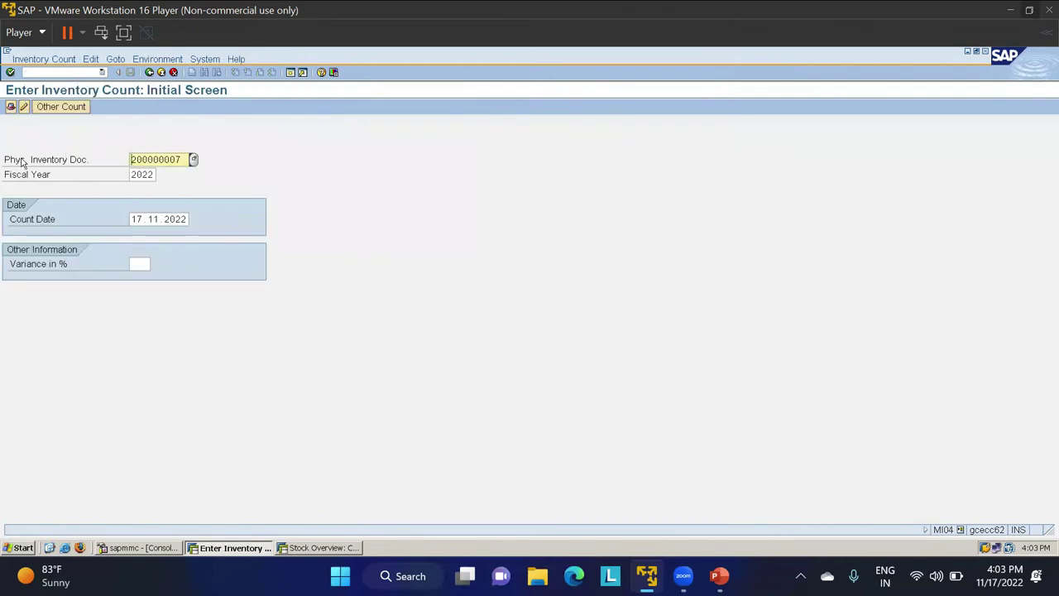
left_click(183, 159)
key("Return")
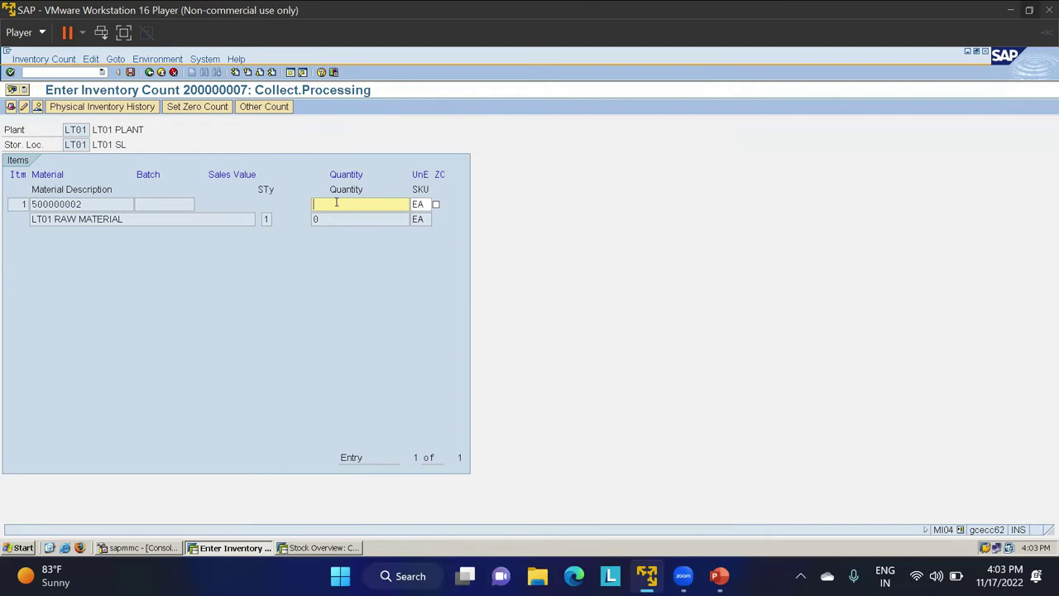
type("0")
key("Return")
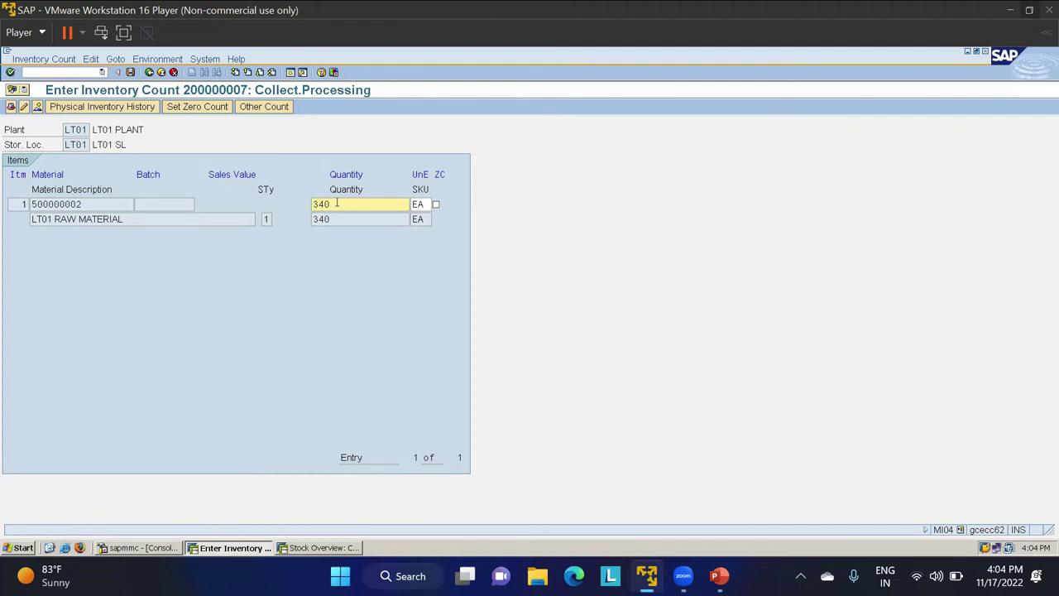
left_click(130, 73)
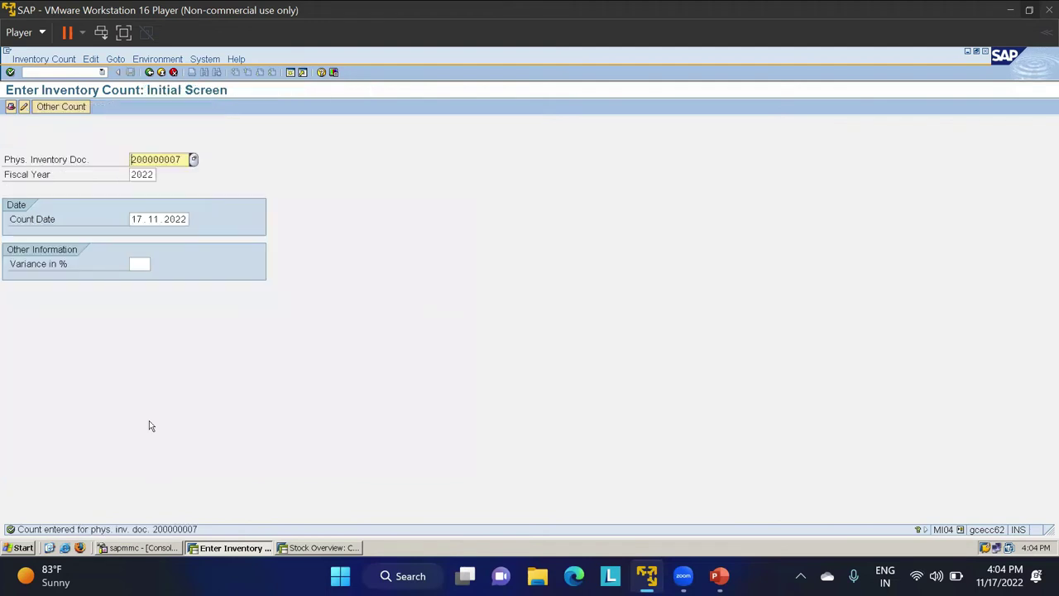
- Switch to PowerPoint and add the bullet "PHYSICAL STOCK < SYSTEM STOCK" to the STEPS IN PI slide, colouring its text orange
key("alt+Tab")
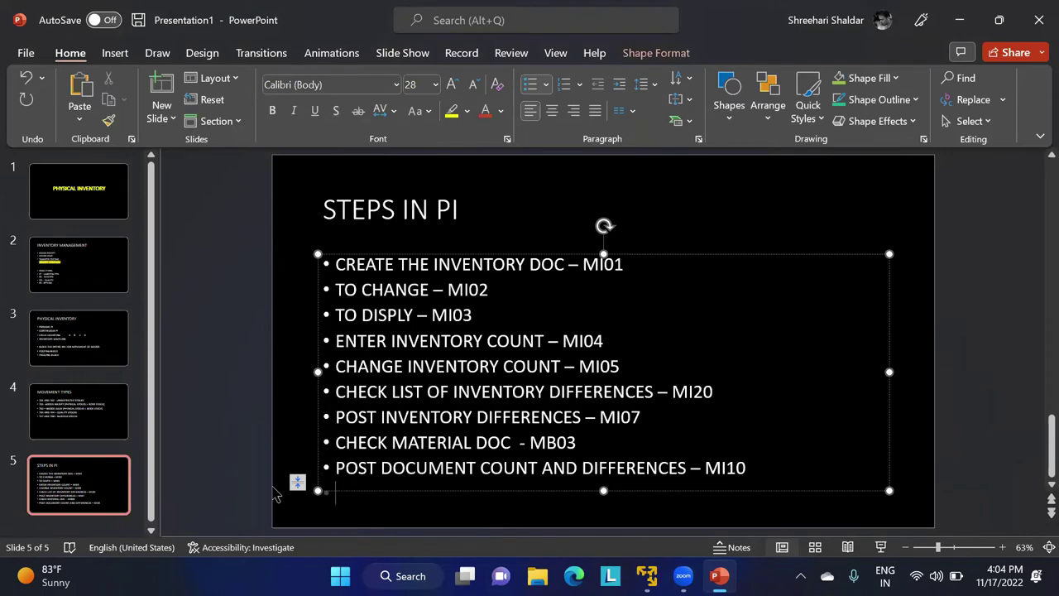
type("PHYS")
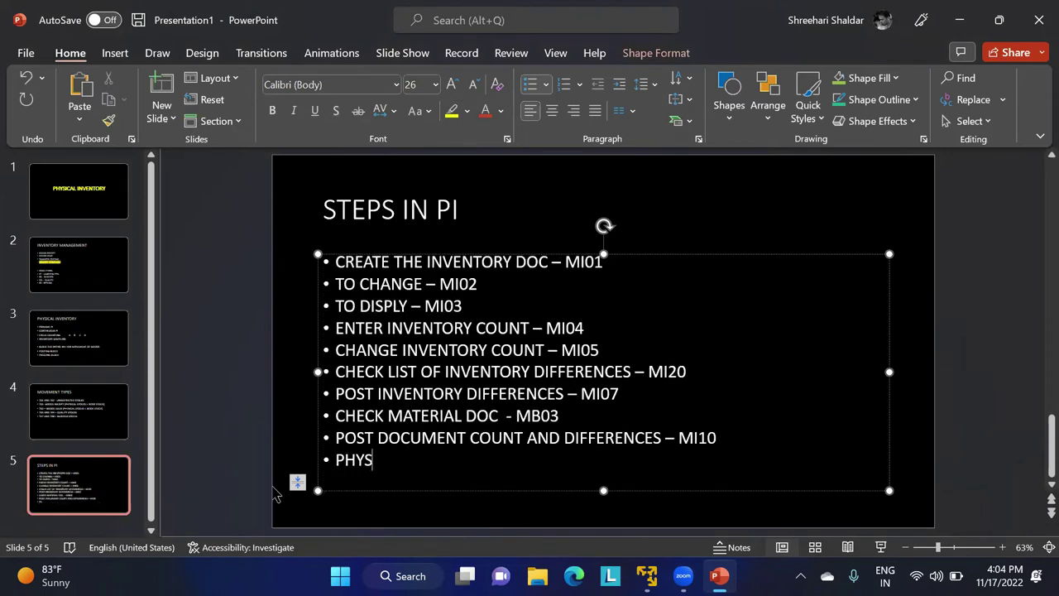
type("ICAL STOCK < SYSTEM STOCK")
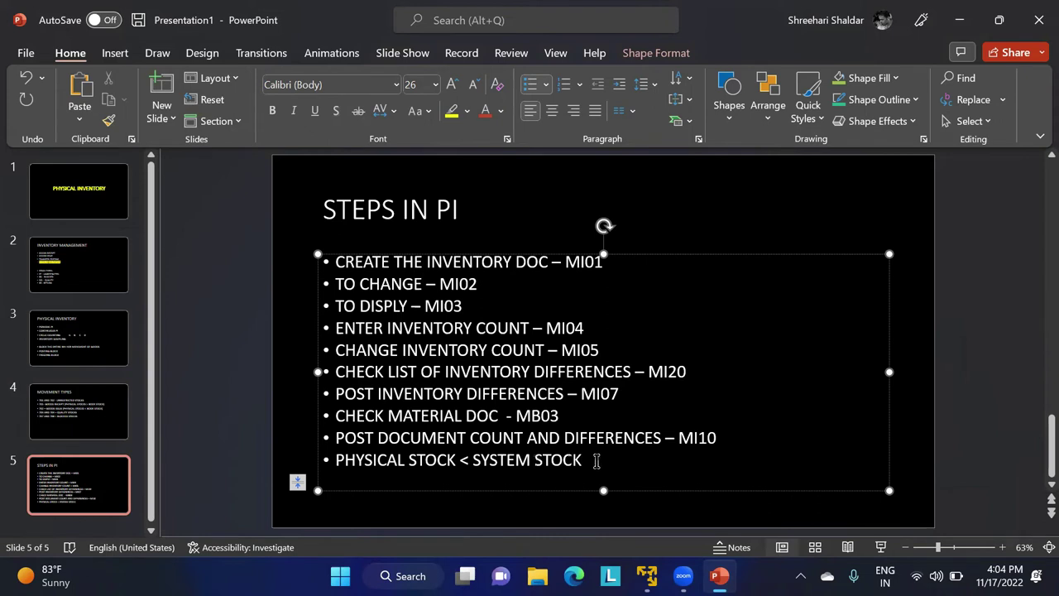
left_click_drag(594, 460, 363, 454)
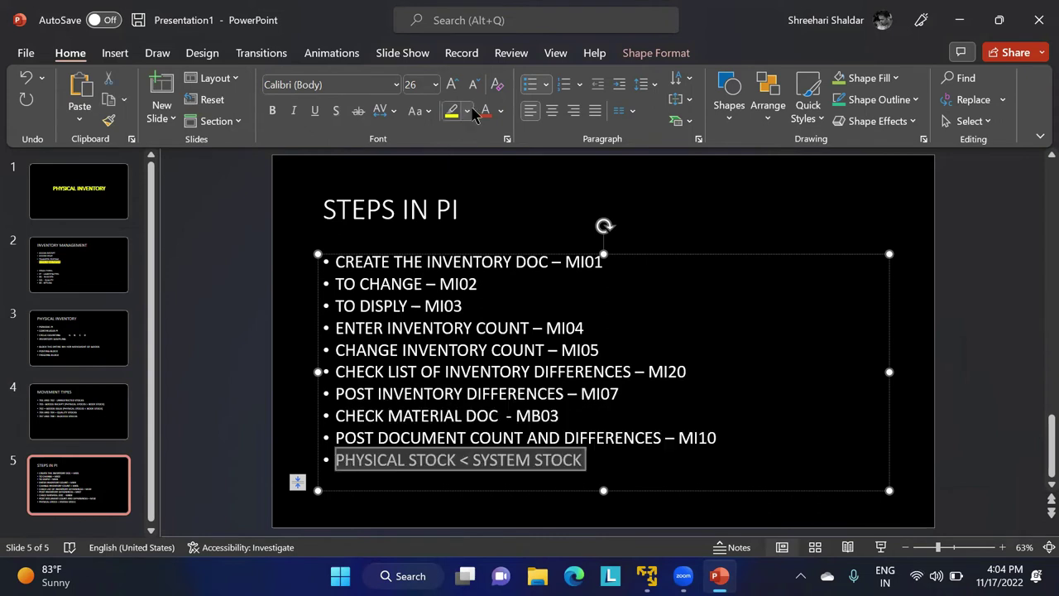
left_click(500, 112)
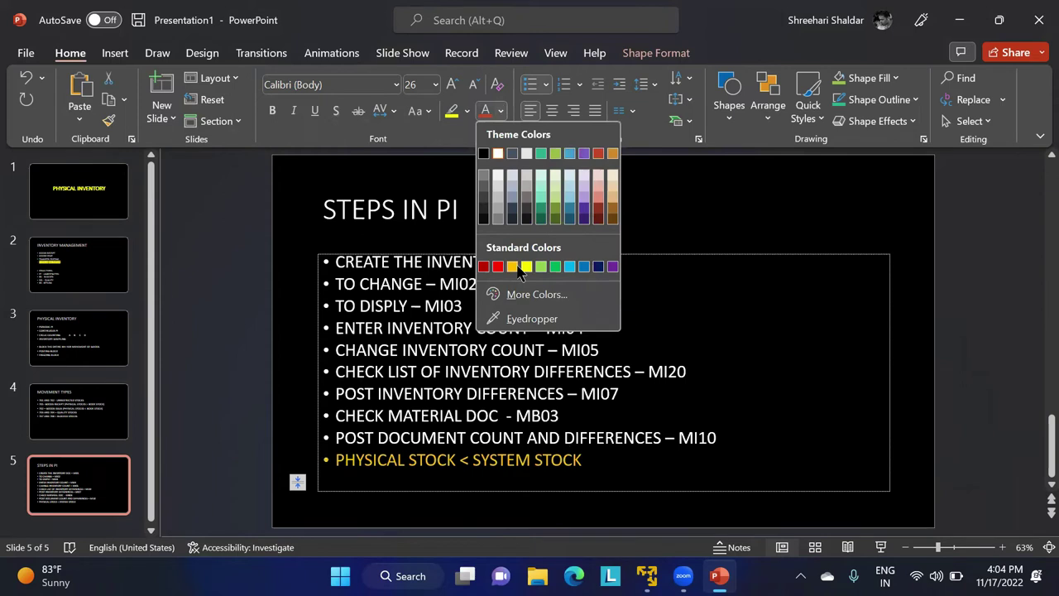
left_click(515, 267)
left_click(660, 461)
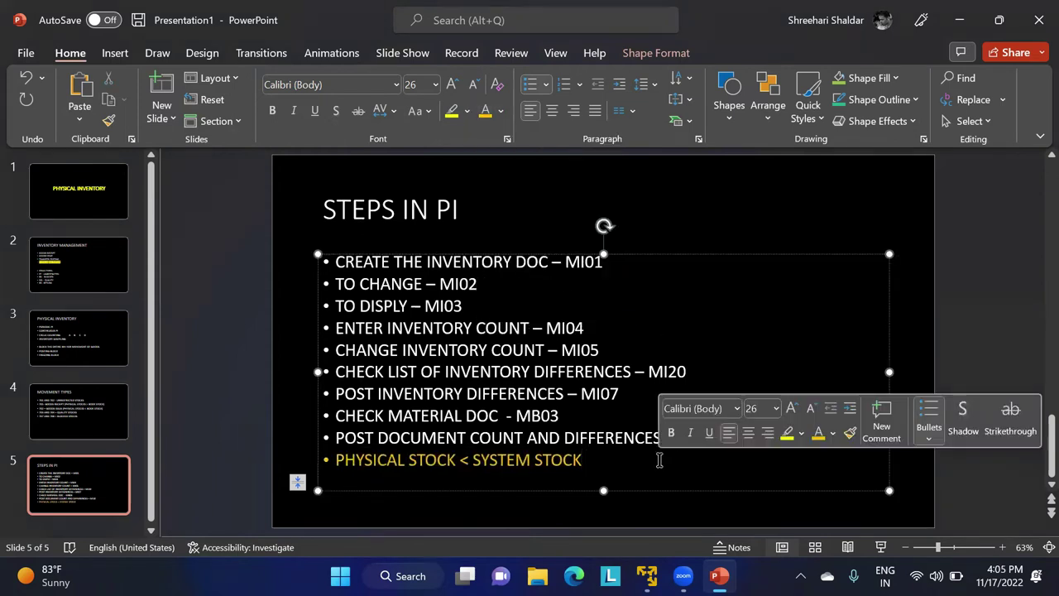
- Add the bullet "WE ARE ALWAYS ADJUSTING THE BOOK STOCK TO THE PHYSICAL STOCK" at the end of the list
key("Return")
type("WE ARE ALWAYS ")
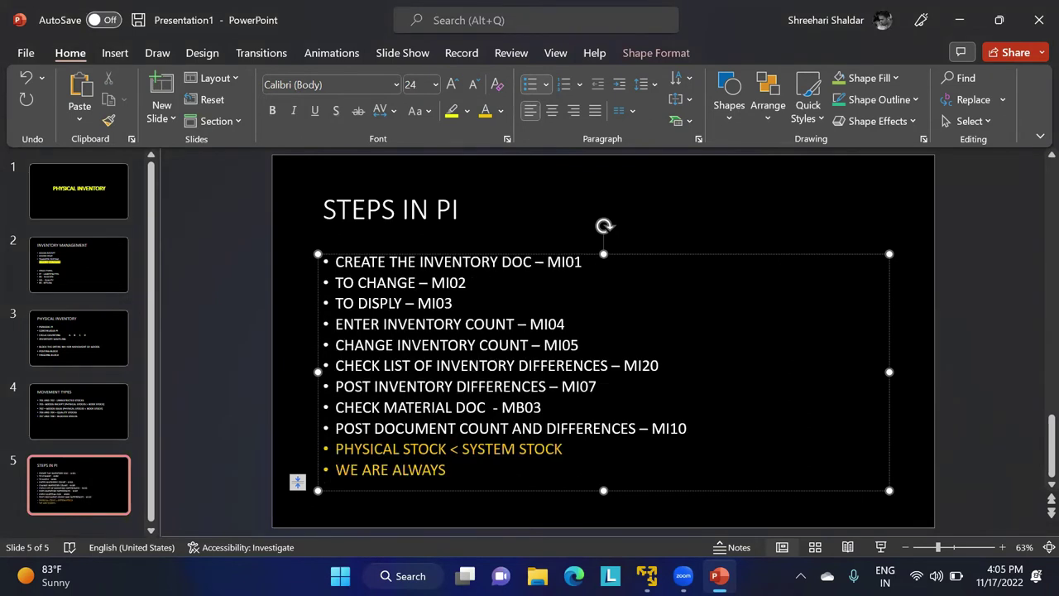
type("ADJUSTING TH")
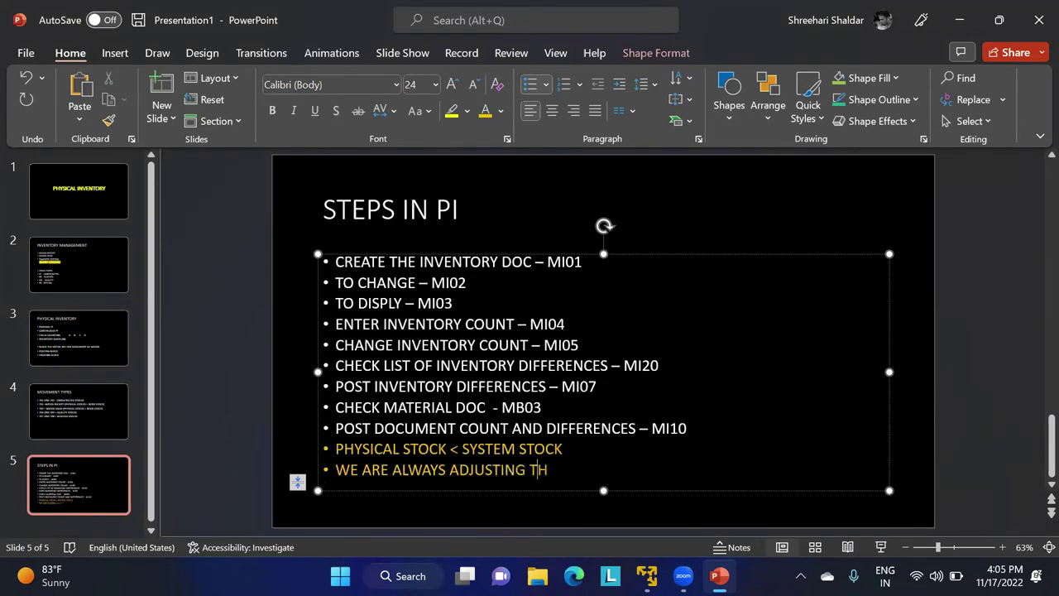
type("E BOOK STOCK TO TH")
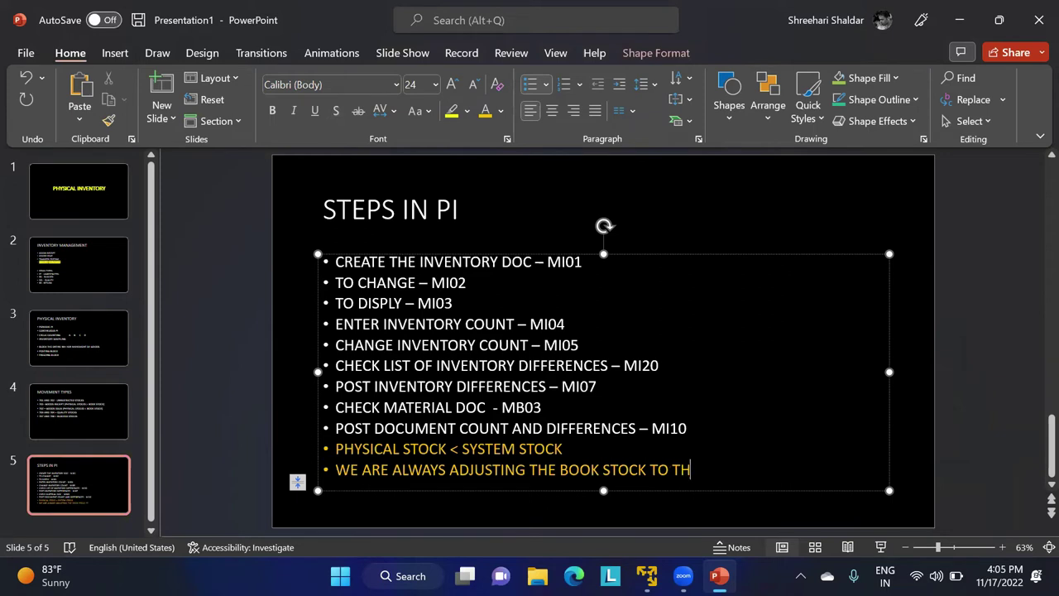
type("E PHYSICAL STOCK")
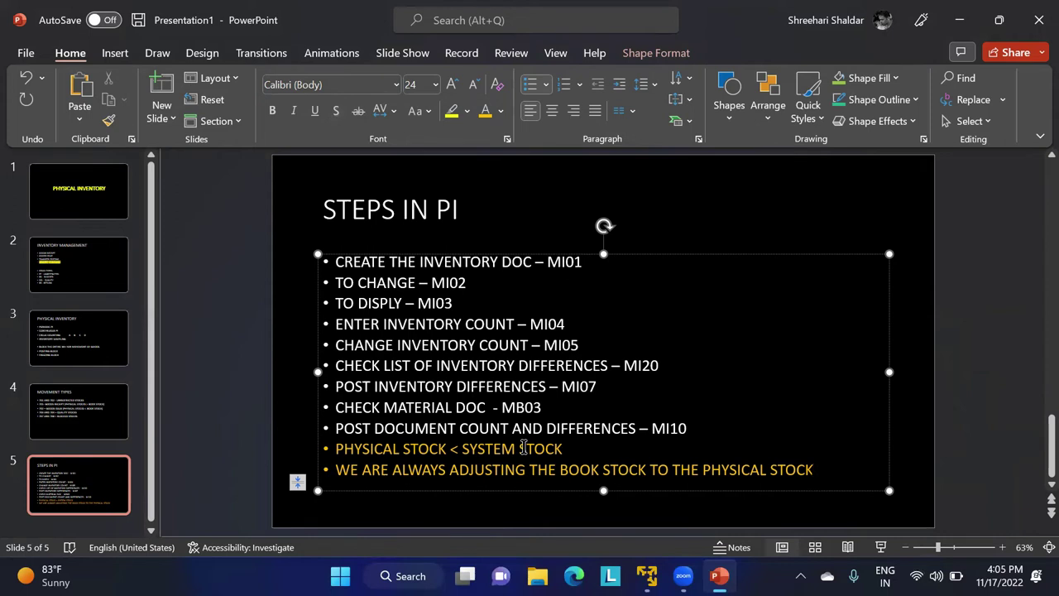
- Review the 702 goods issue line on the MOVEMENT TYPES slide
left_click(113, 414)
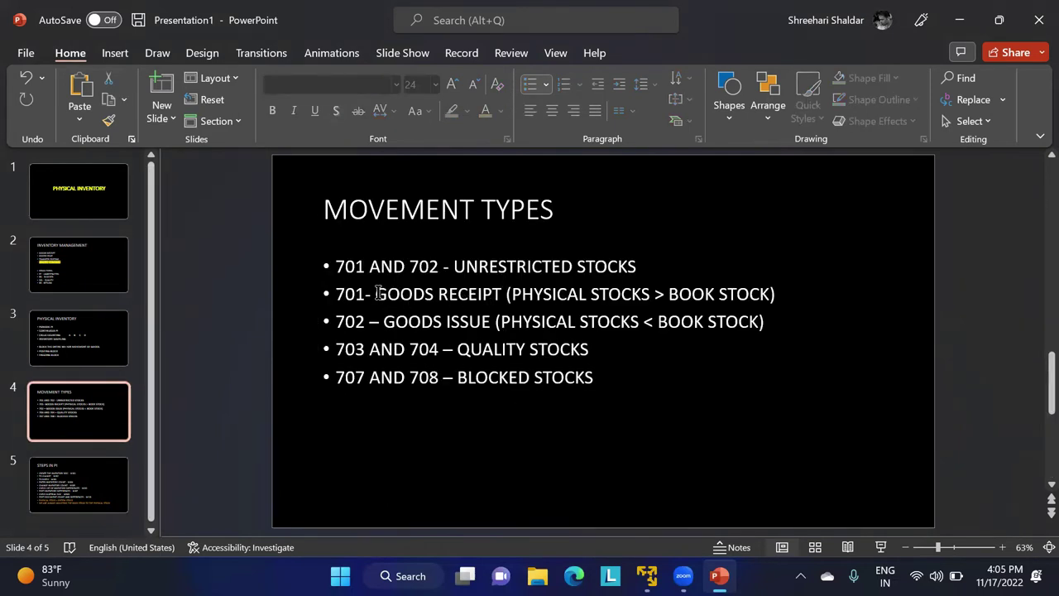
double_click(352, 322)
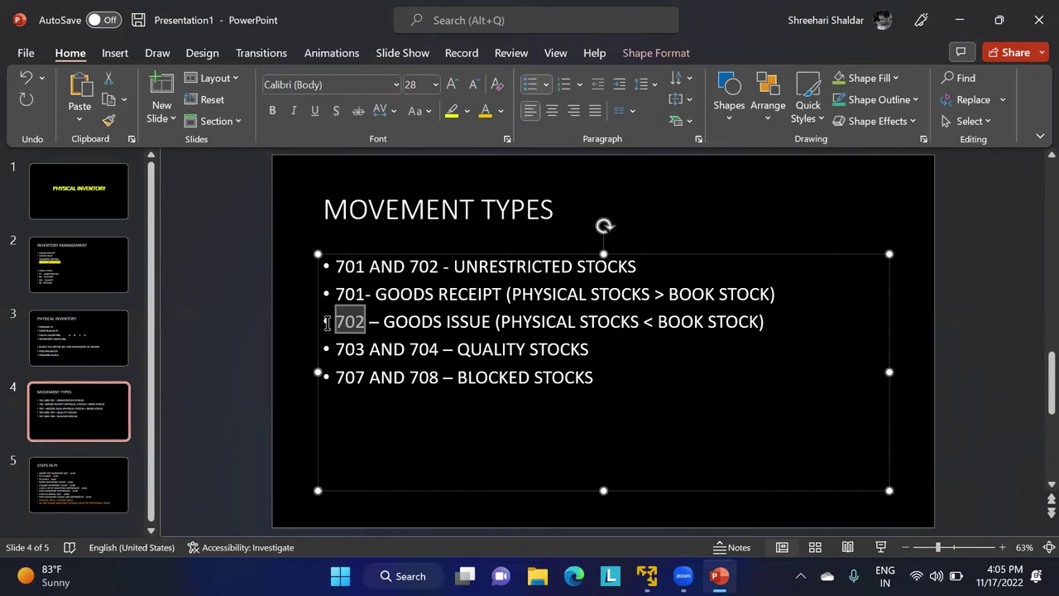
left_click(408, 325)
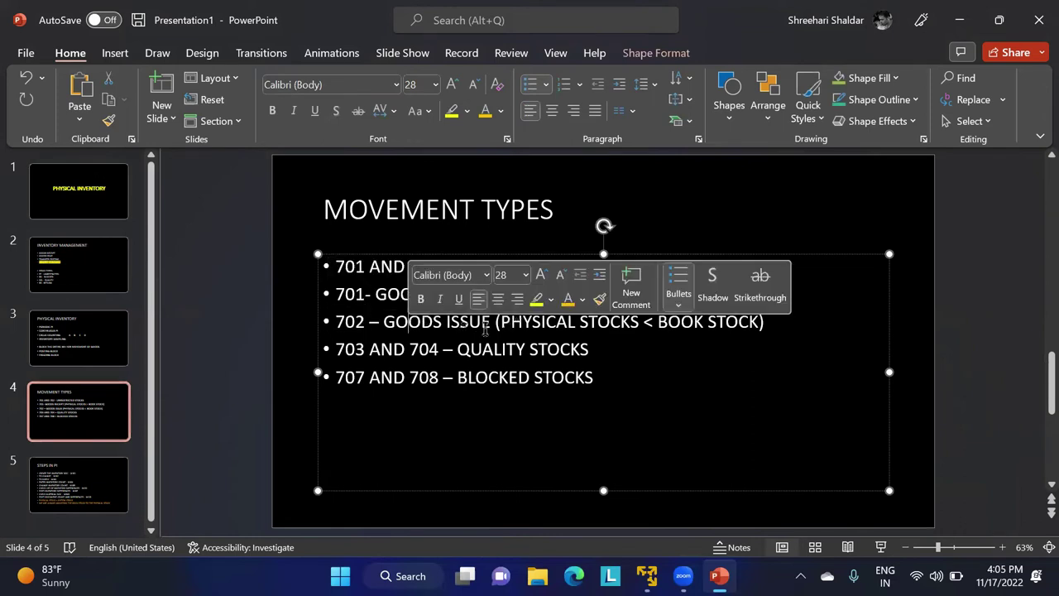
left_click(769, 329)
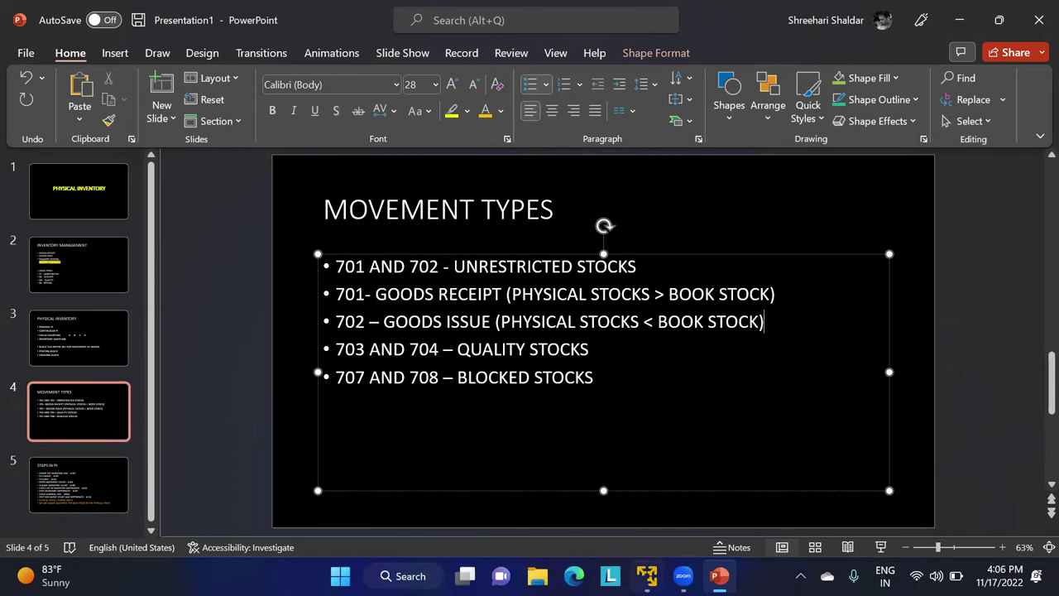
- Return to SAP and change the inventory count of material 500000002 to 345 EA in MI05, saving the change
left_click(647, 575)
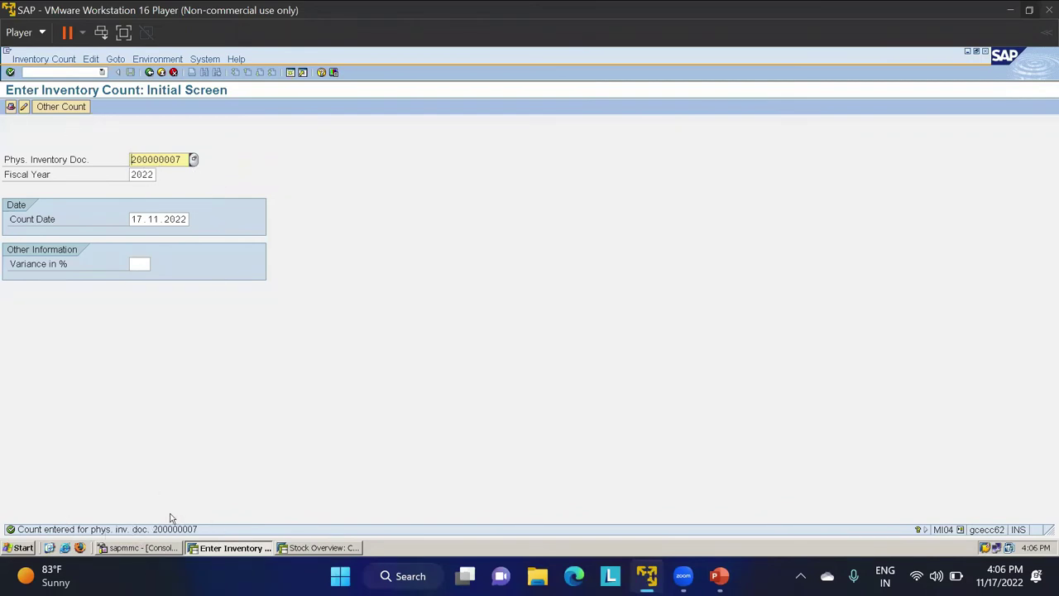
left_click(67, 71)
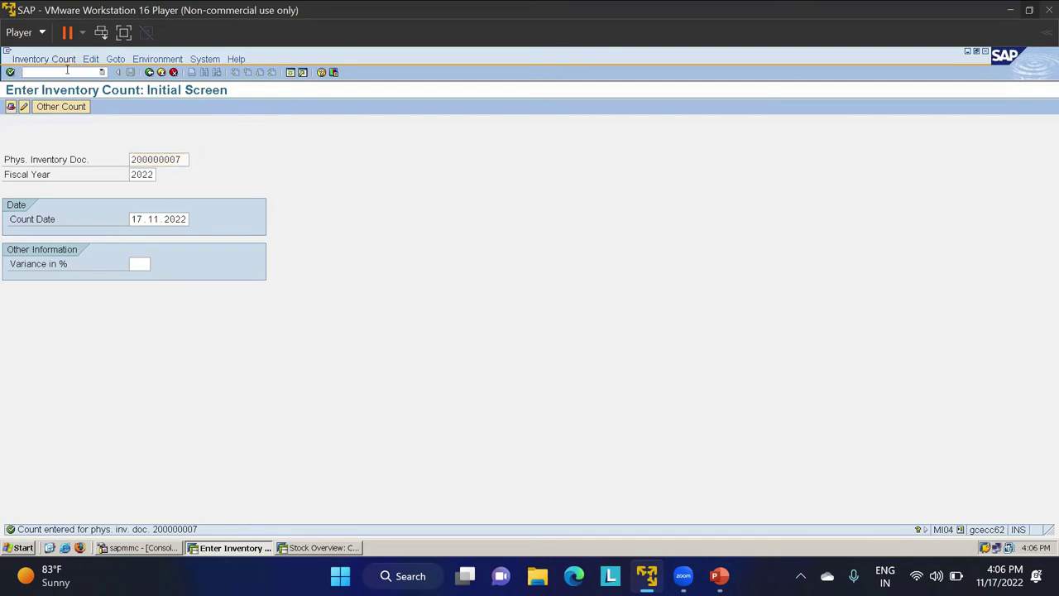
key("alt+Tab")
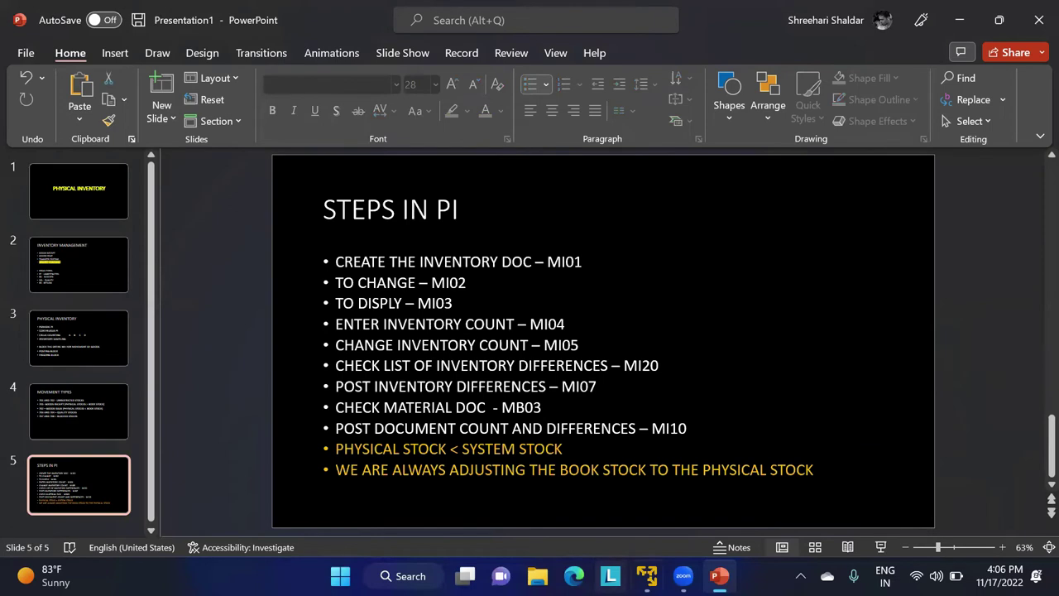
left_click(646, 575)
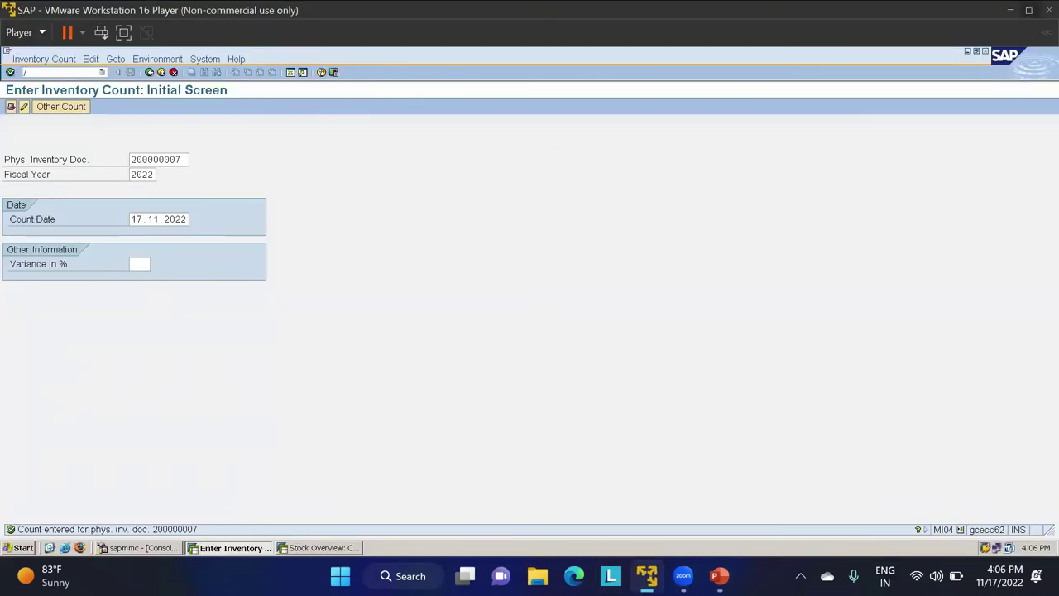
type("/NMI05")
key("Return")
key("Return")
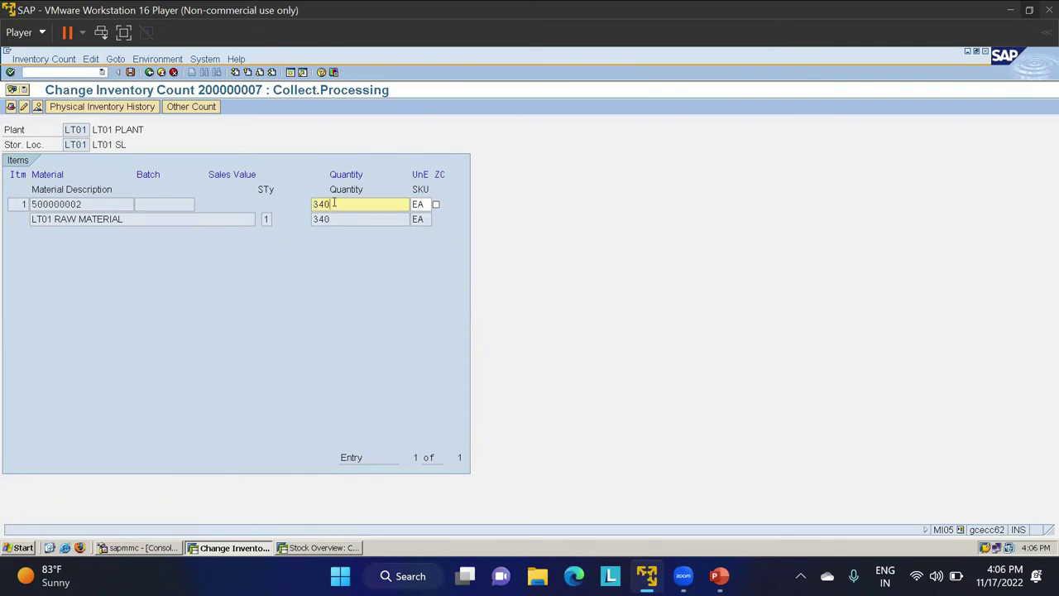
key("BackSpace")
key("Return")
left_click(130, 72)
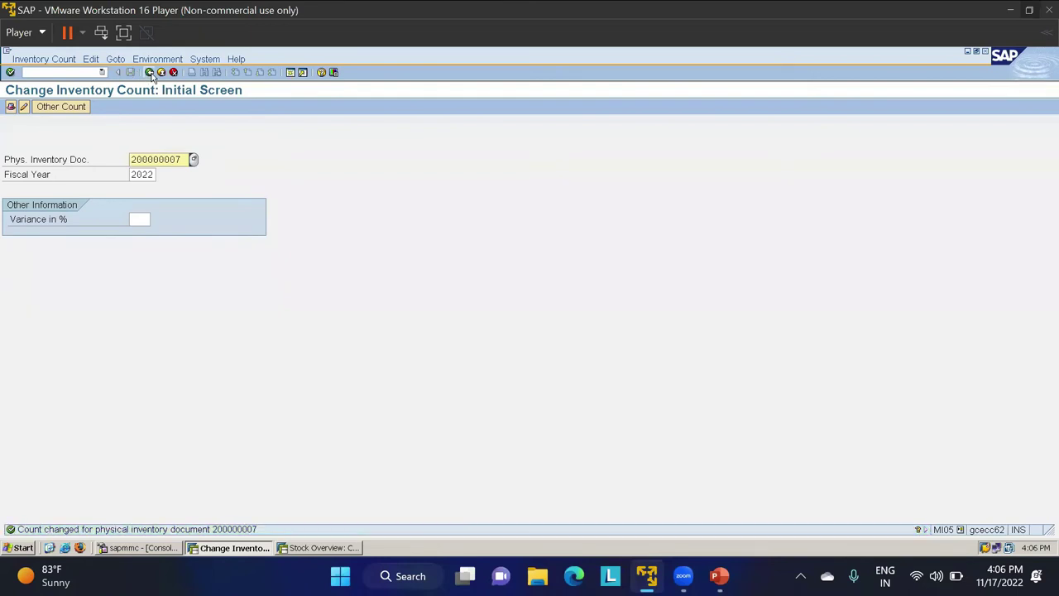
- Run the MI20 list of inventory differences for plant and storage location LT01 and the current physical inventory document
left_click(149, 72)
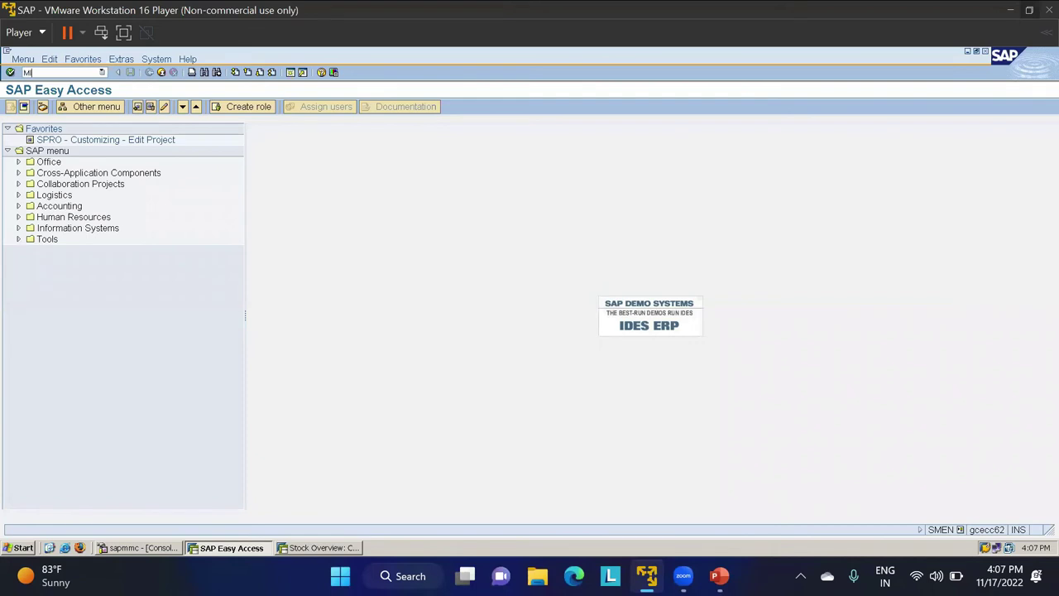
key("Return")
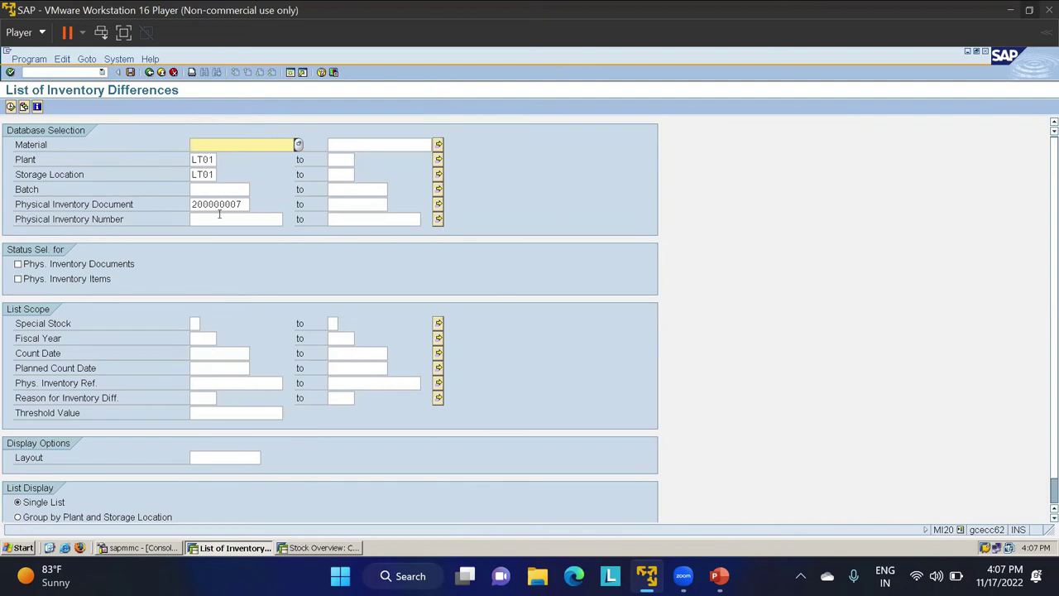
left_click(11, 106)
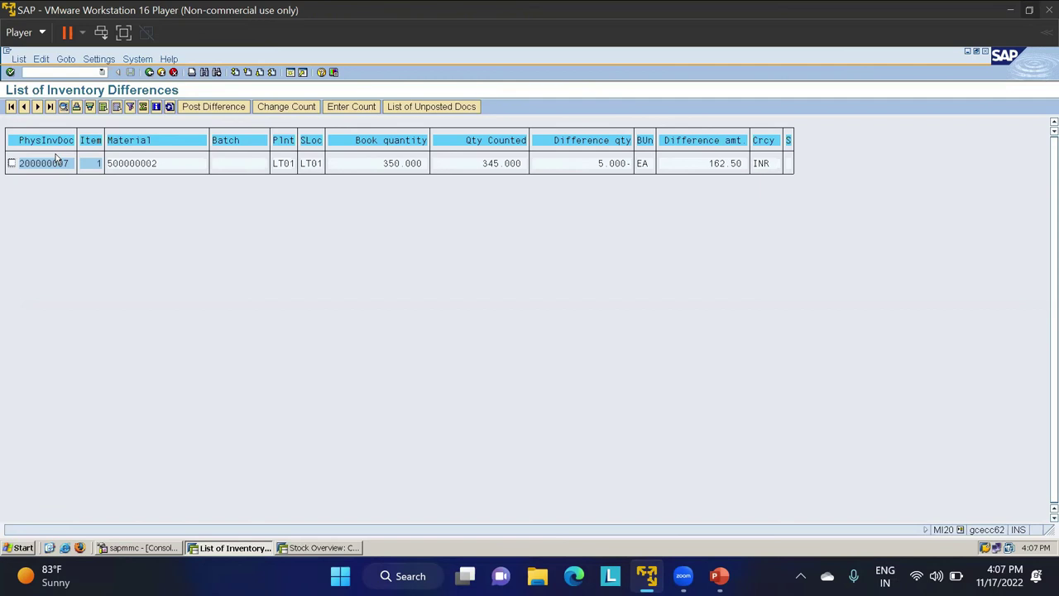
- Select the listed inventory difference for material 500000002 and open its item for posting in MI07
left_click(11, 163)
left_click(217, 109)
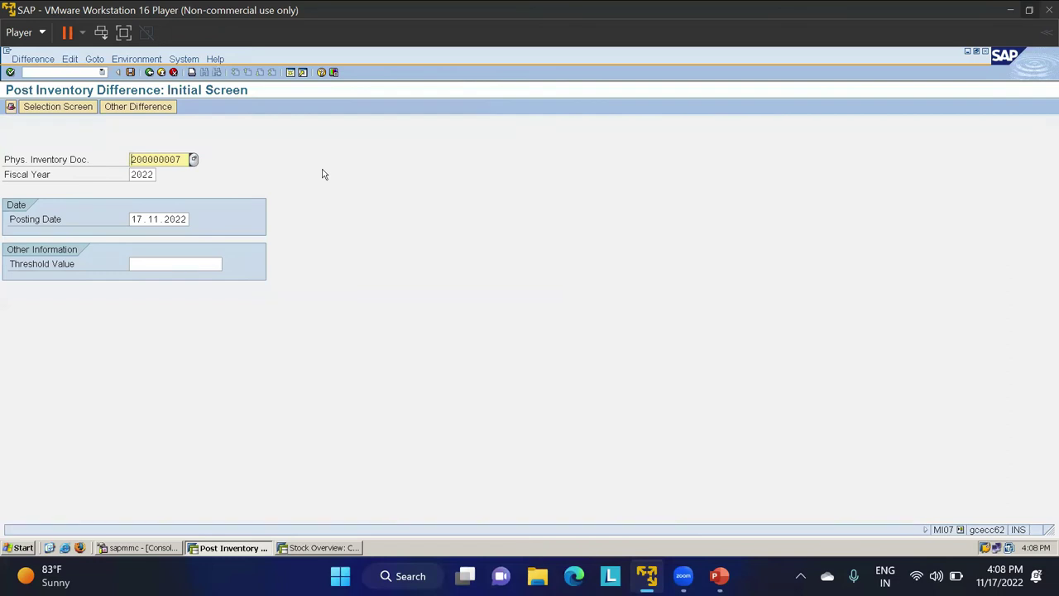
key("Return")
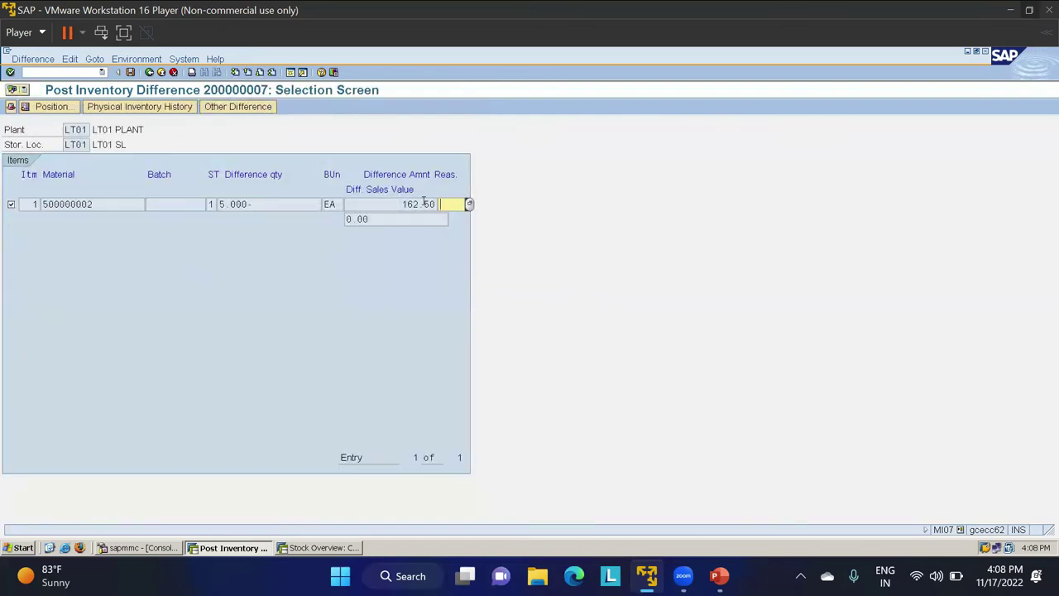
double_click(105, 204)
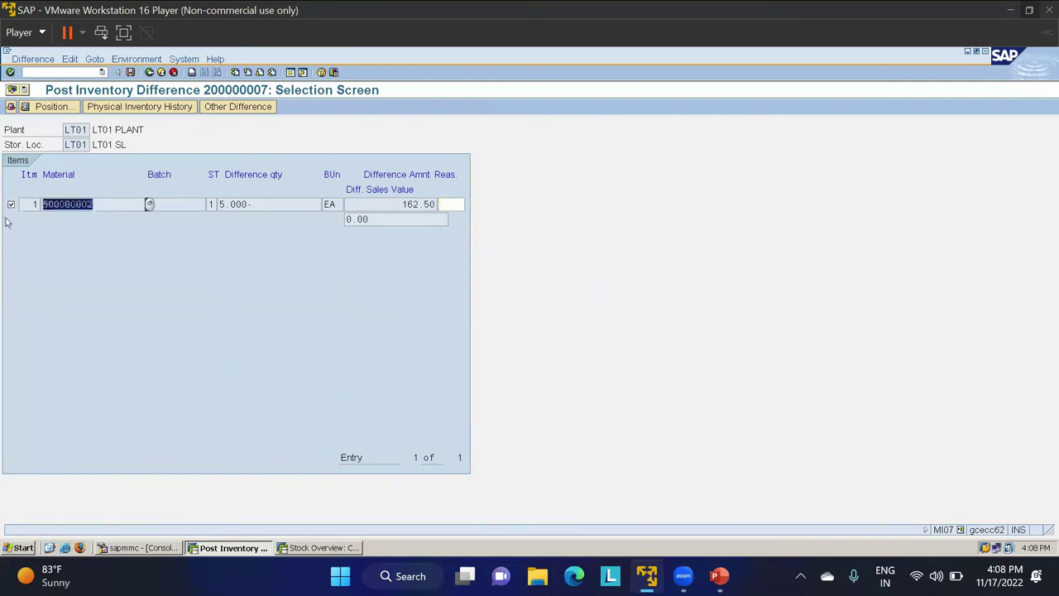
left_click(273, 200)
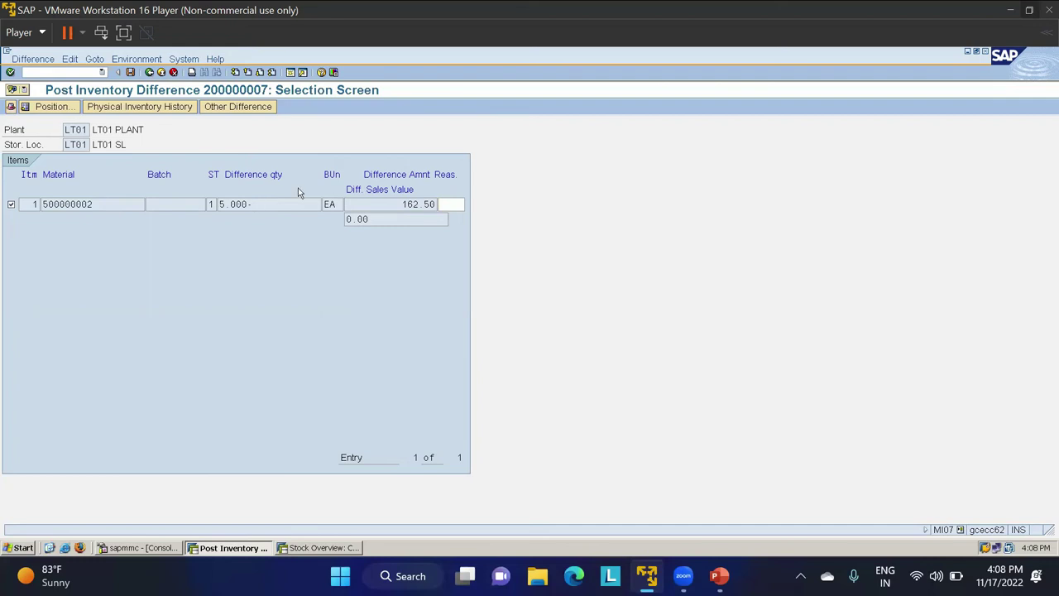
- Set the item's reason for the difference to 0001, Poor quality for movement type 702, and try to post it
left_click(454, 206)
left_click(469, 205)
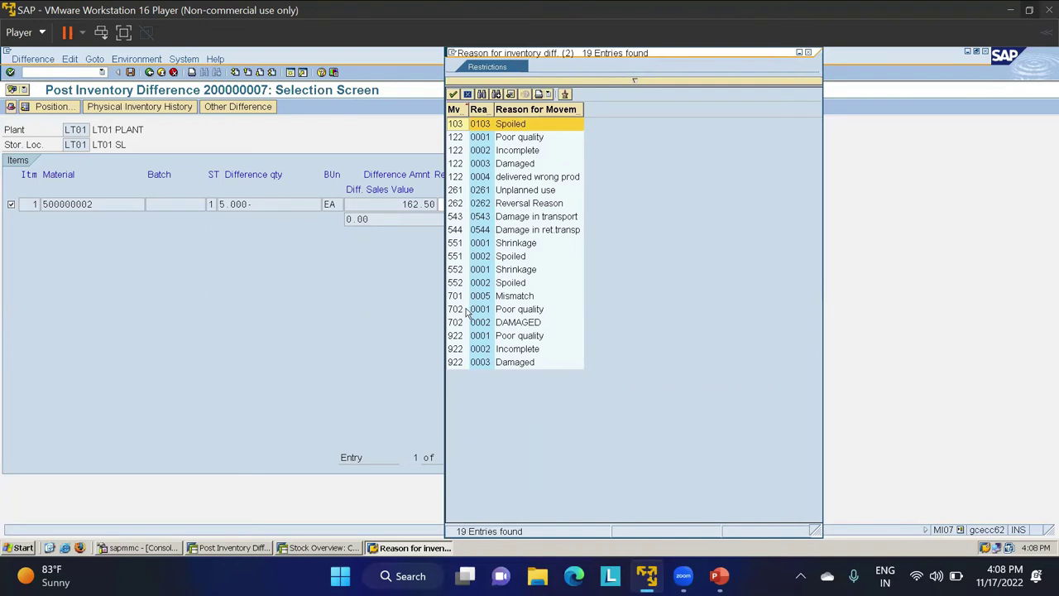
double_click(510, 311)
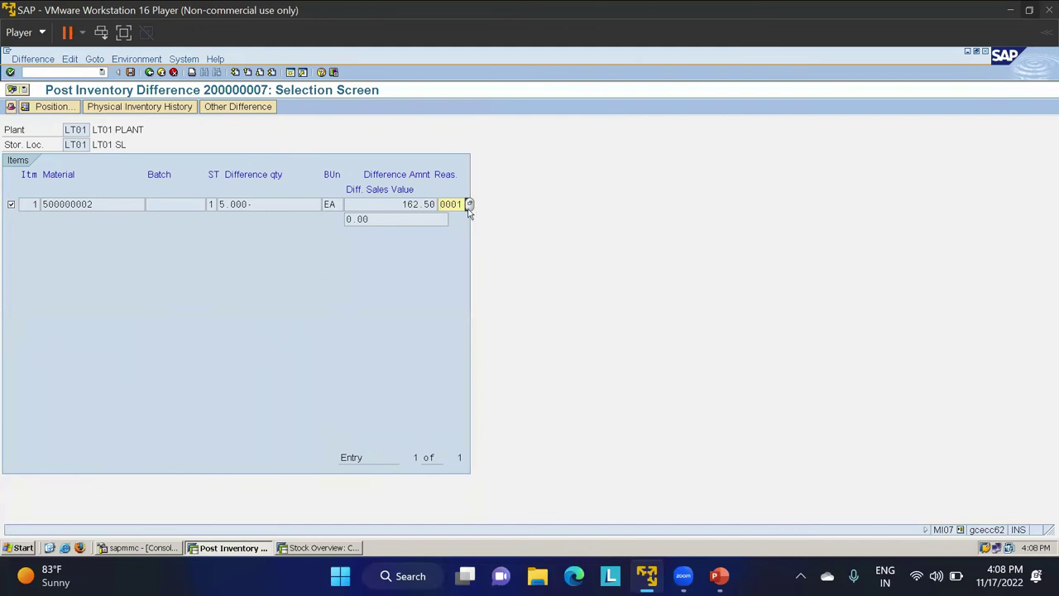
key("Return")
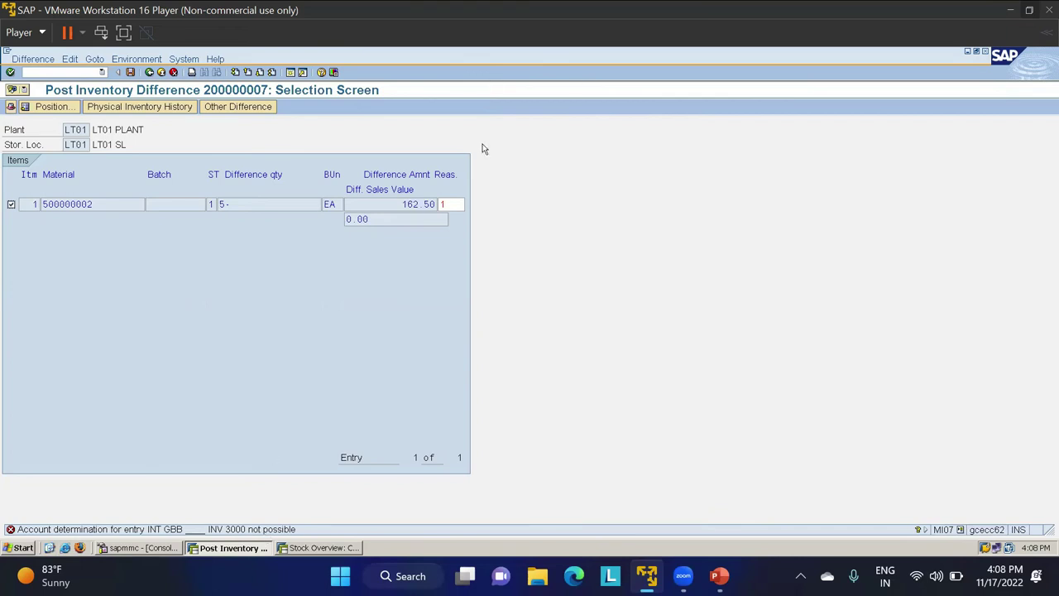
- Run OBYC in a new session and open the GBB offsetting entry accounts for the INT chart of accounts
left_click(296, 74)
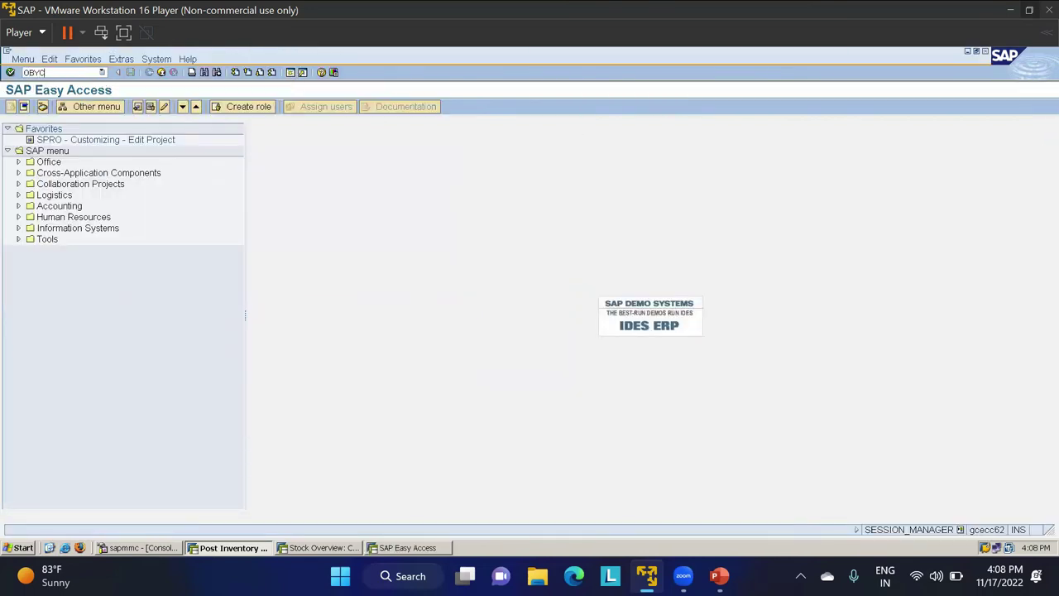
type("OBYC")
key("Return")
scroll(252, 390, "down", 3)
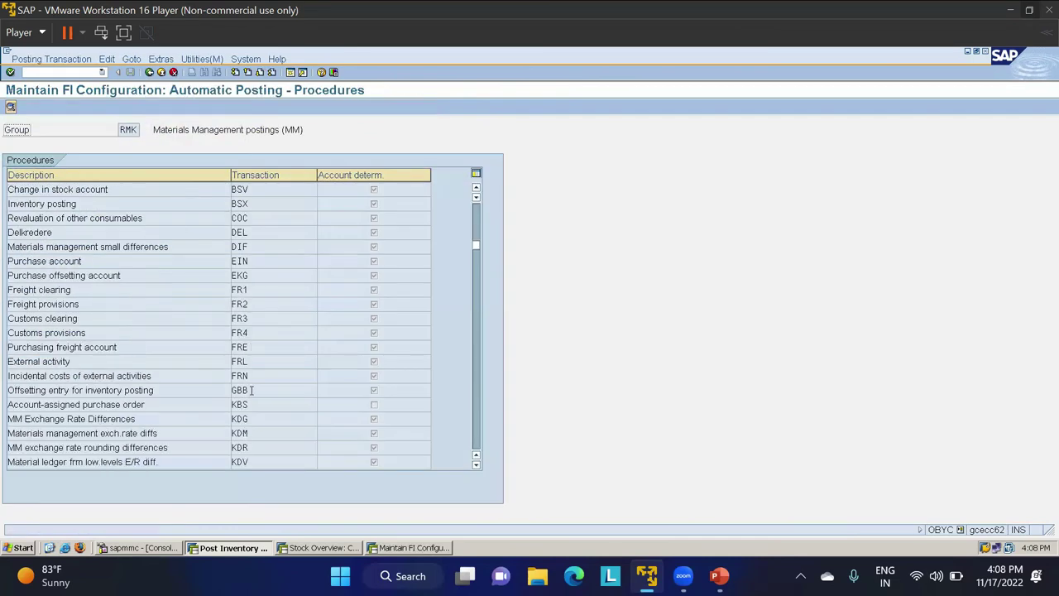
double_click(245, 374)
key("Return")
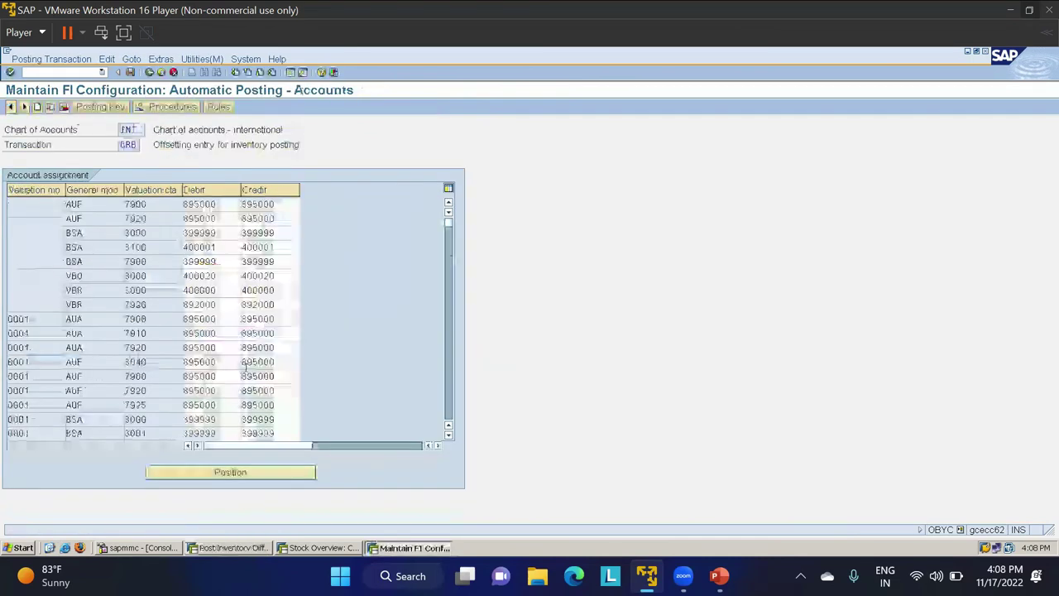
- Retry posting the inventory difference to recheck the required account determination entry, and return to the GBB accounts
key("alt+Tab")
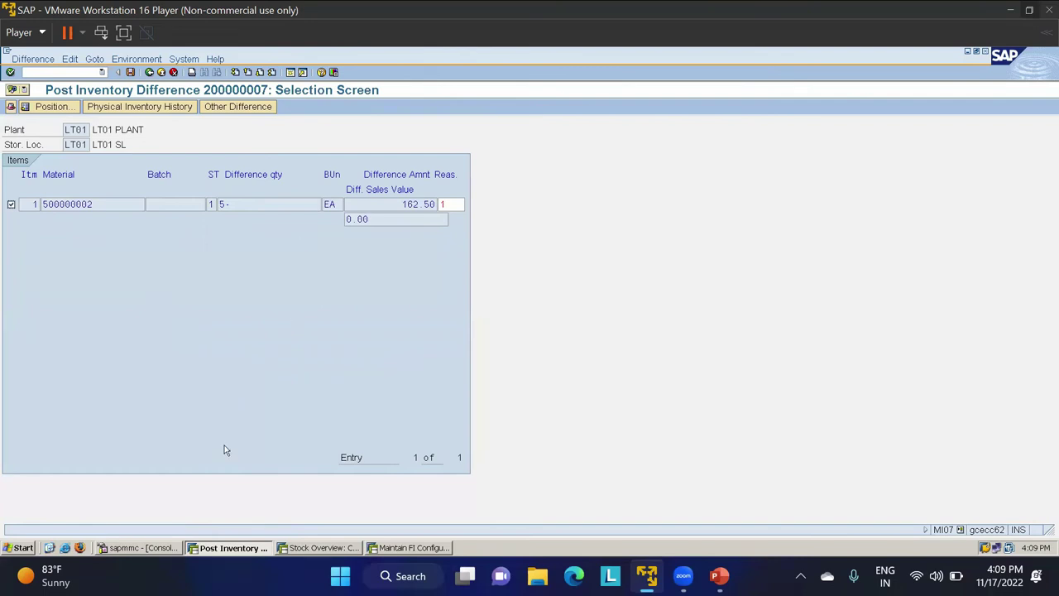
key("ctrl+s")
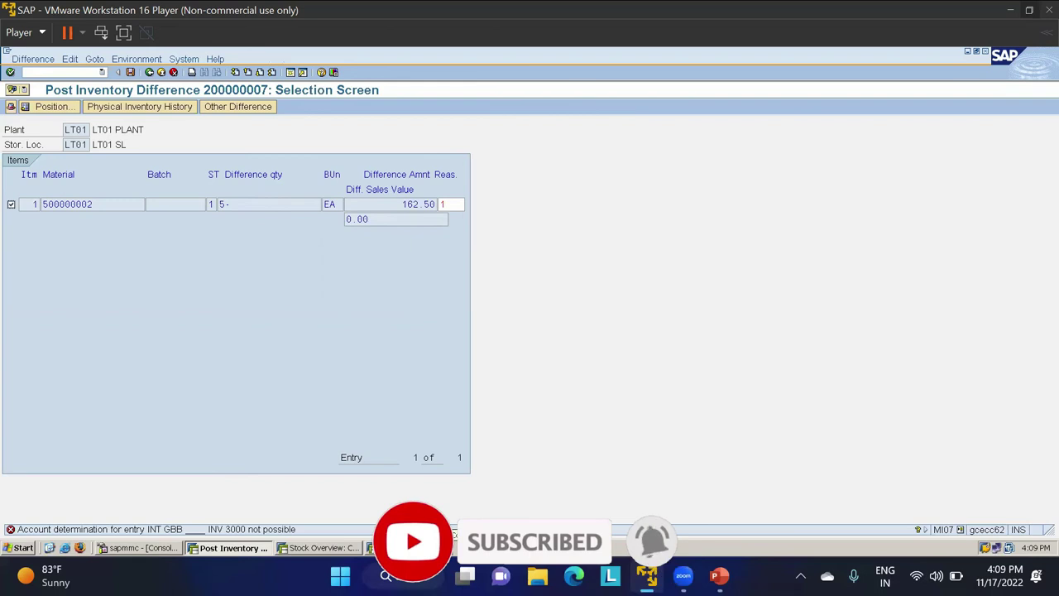
left_click(411, 548)
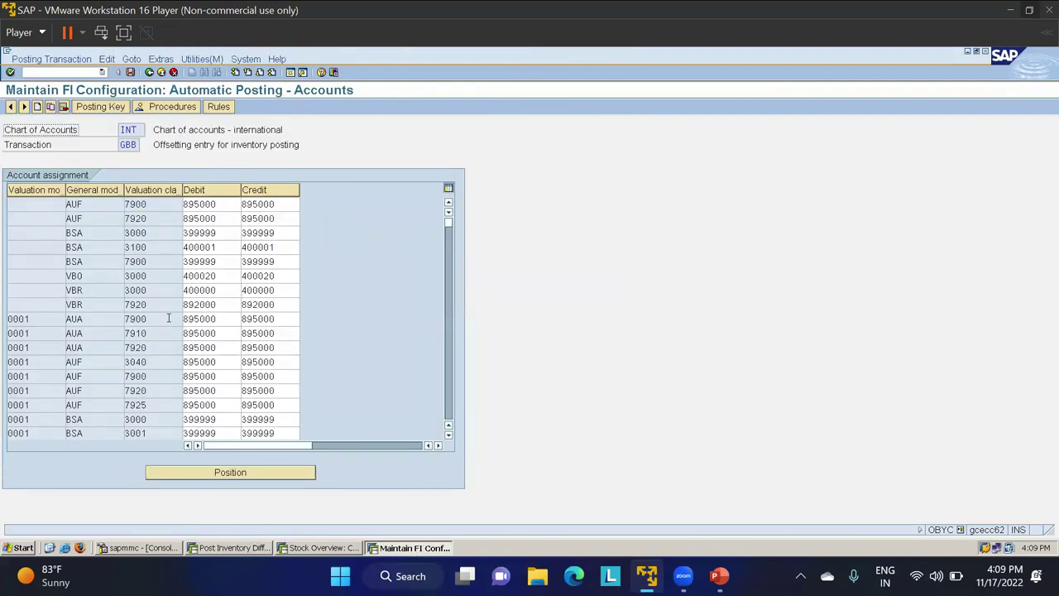
- Add a GBB entry with general modification INV, valuation class 3000 and debit and credit account 400020, saving it under the LT01 PROJECTS request
scroll(235, 370, "down", 10)
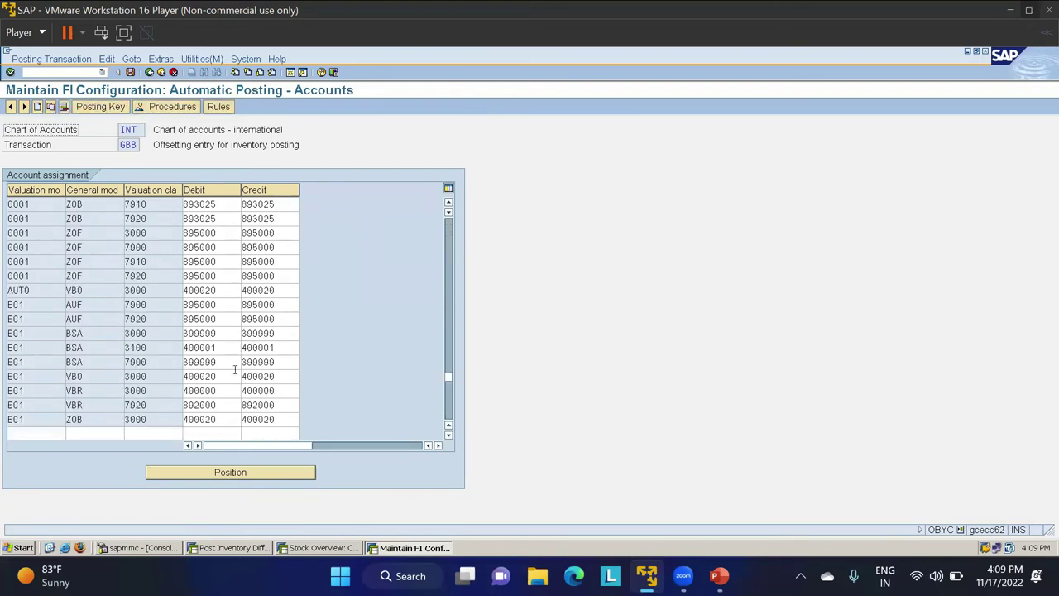
left_click(93, 431)
type("INV")
key("Tab")
type("3000")
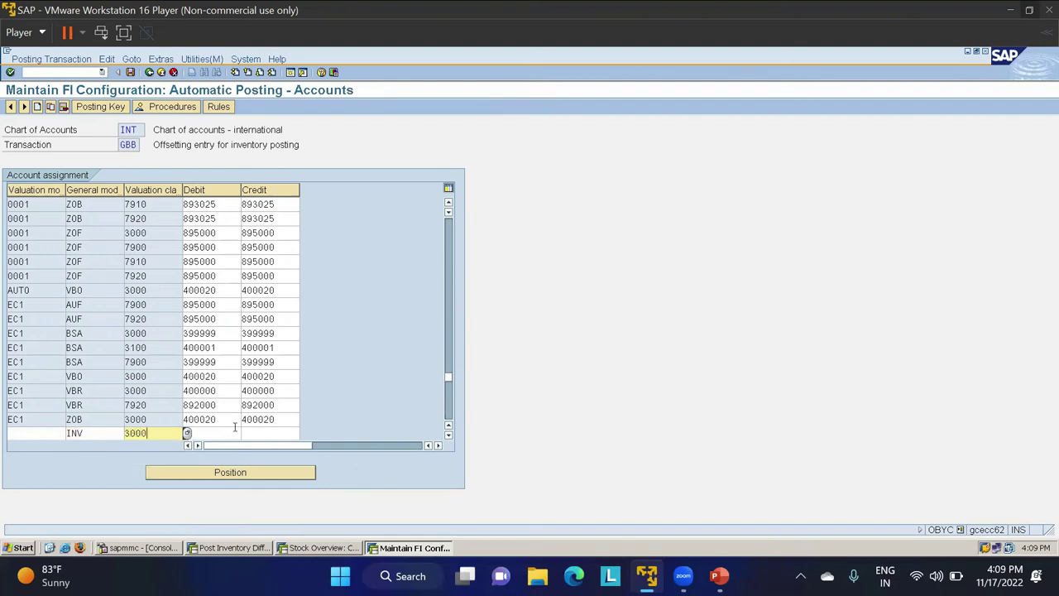
left_click(230, 419)
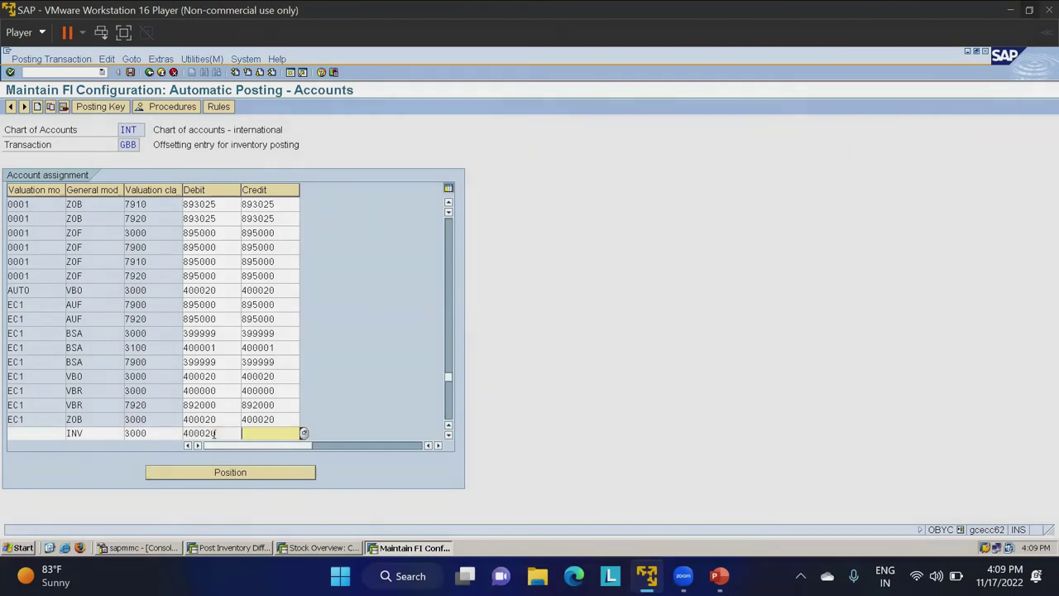
type("400020")
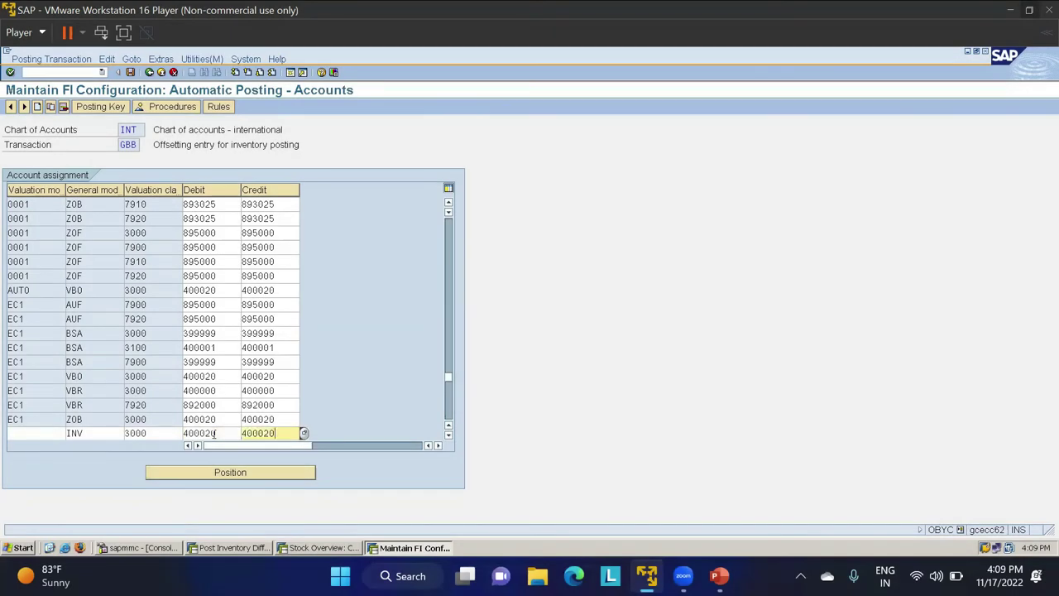
key("Return")
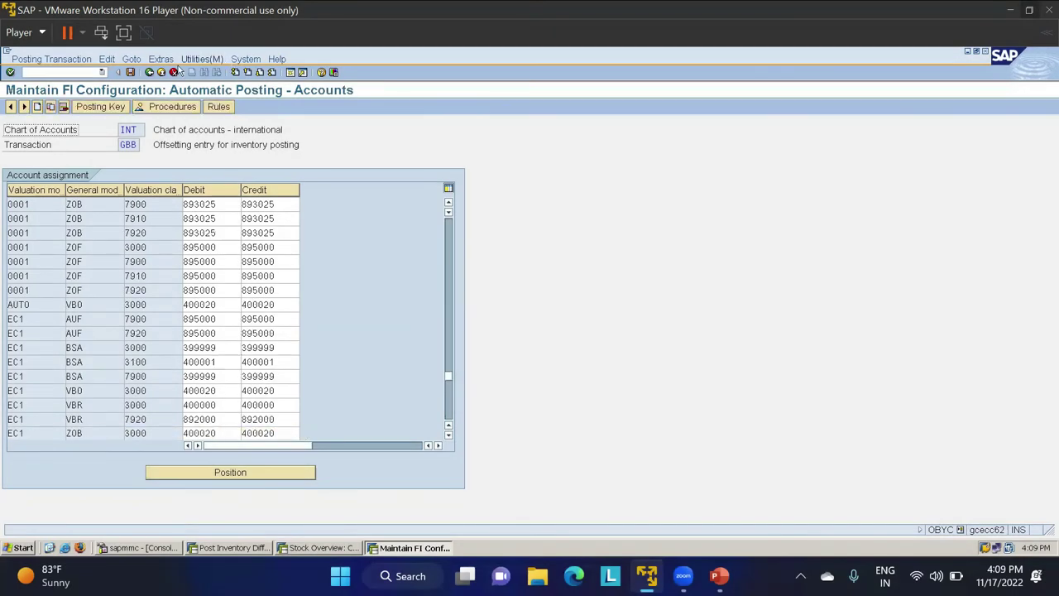
left_click(130, 72)
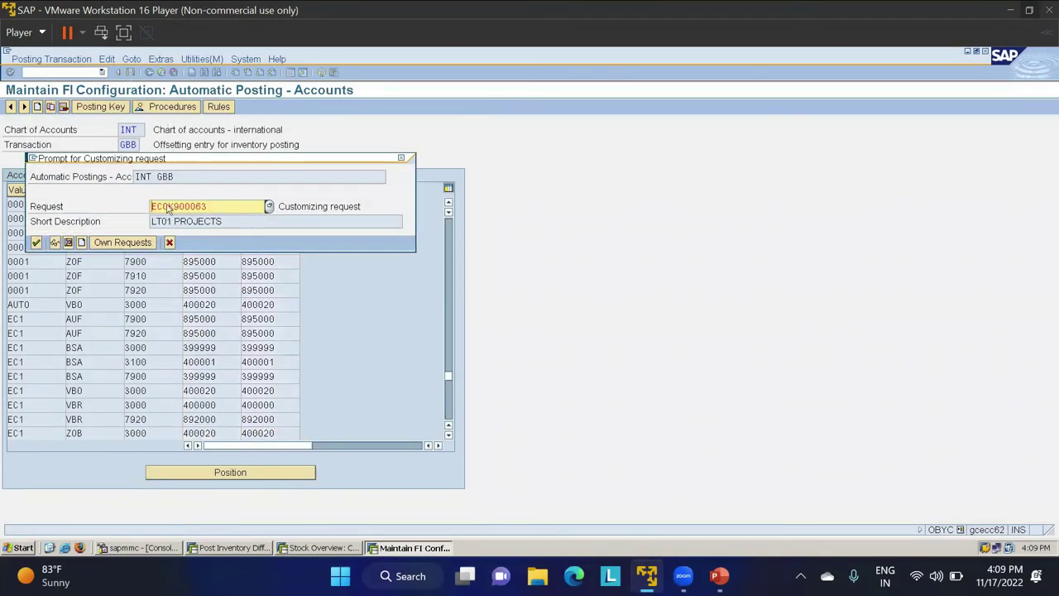
left_click(35, 242)
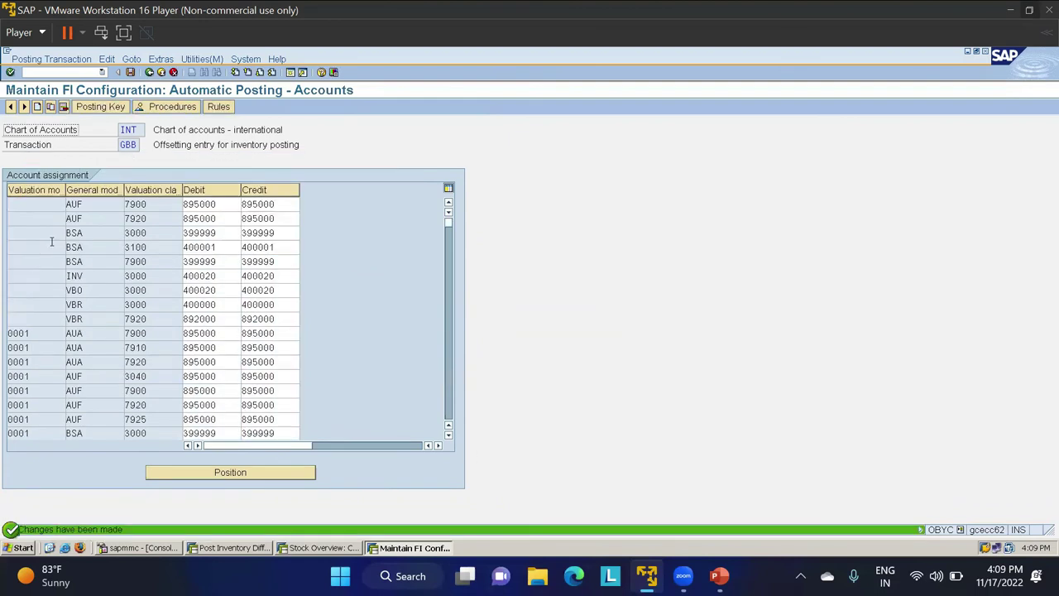
- Return to the MI07 session and post the inventory difference for material 500000002
left_click(241, 549)
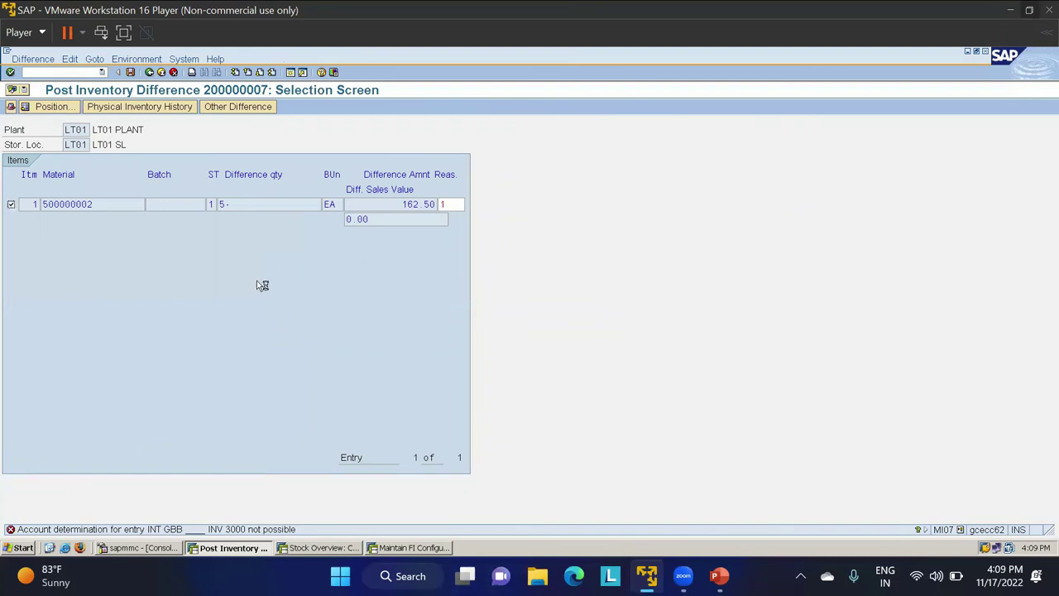
key("Return")
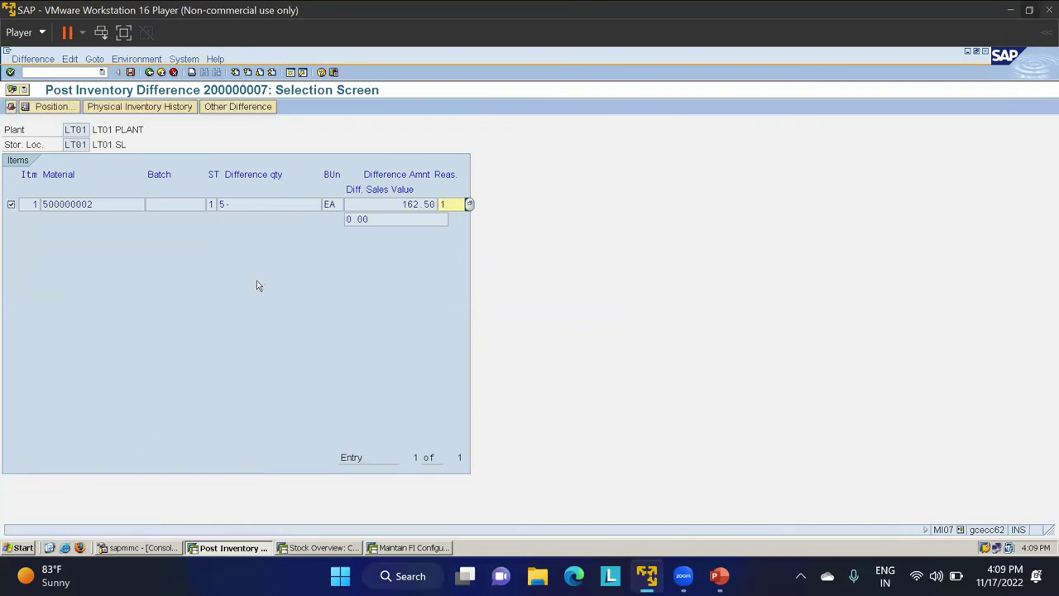
left_click(130, 72)
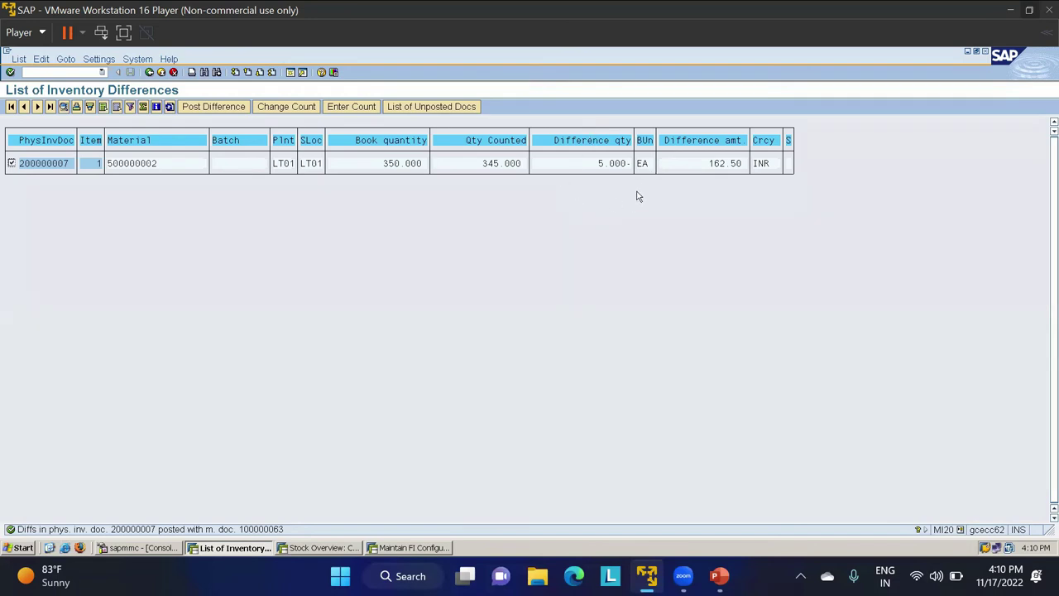
- Display the MMBE stock overview of material 500000002 and list the material movements of storage location LT01's unrestricted stock
left_click(331, 551)
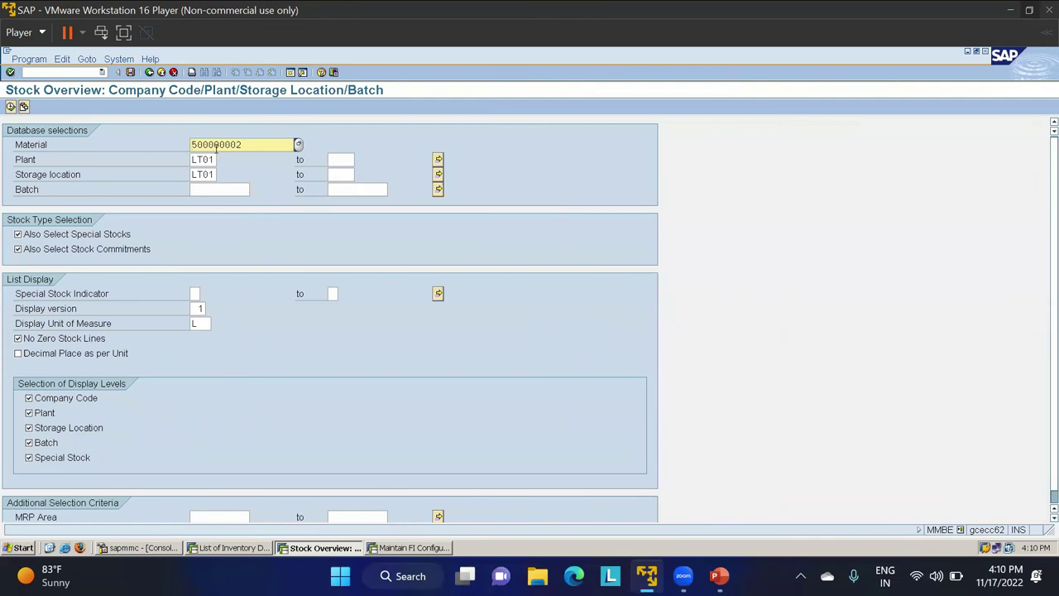
left_click(10, 108)
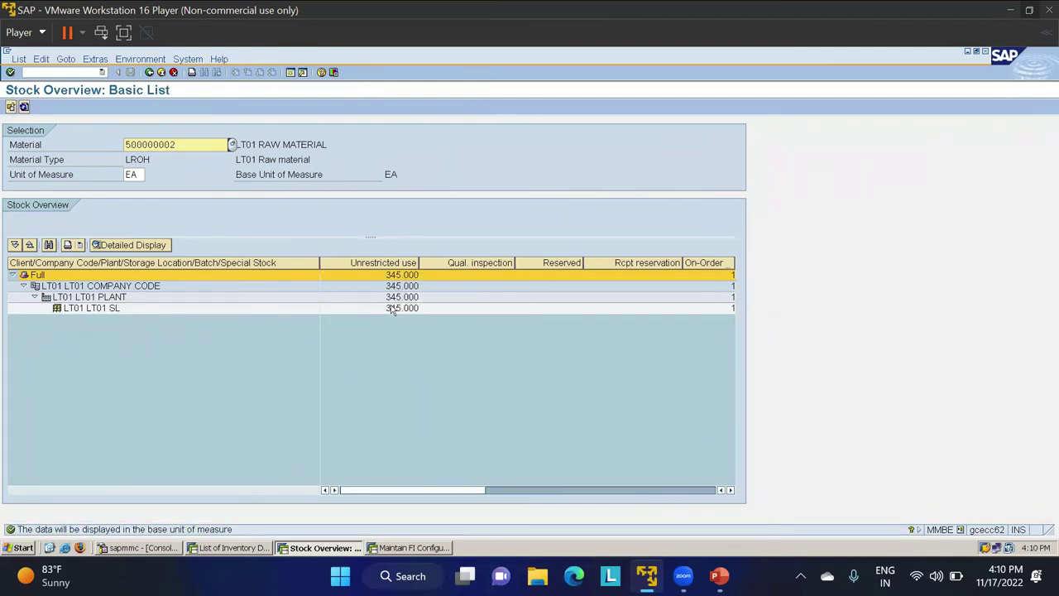
left_click(393, 310)
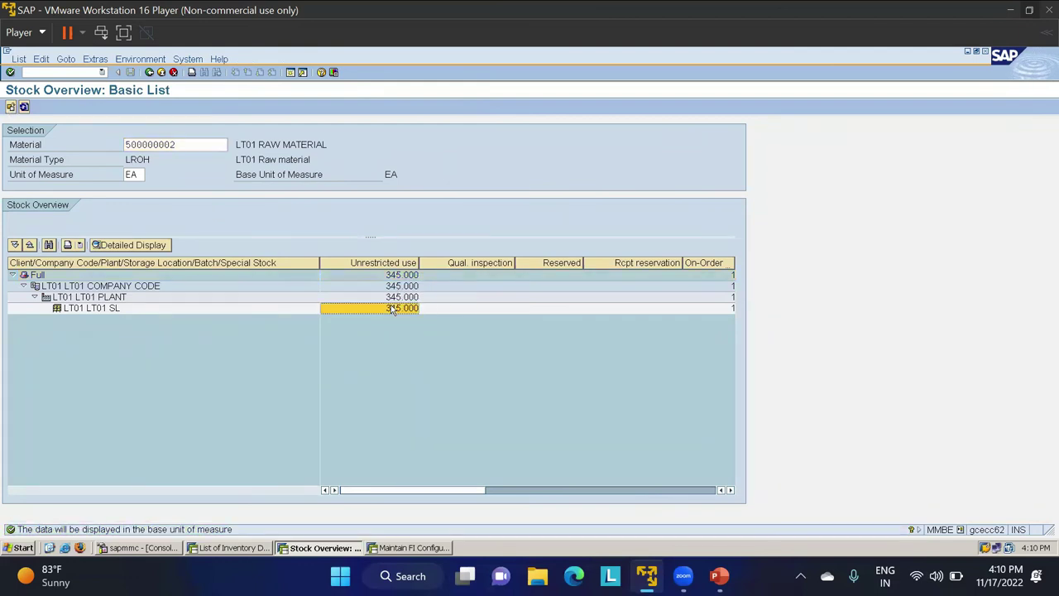
right_click(390, 308)
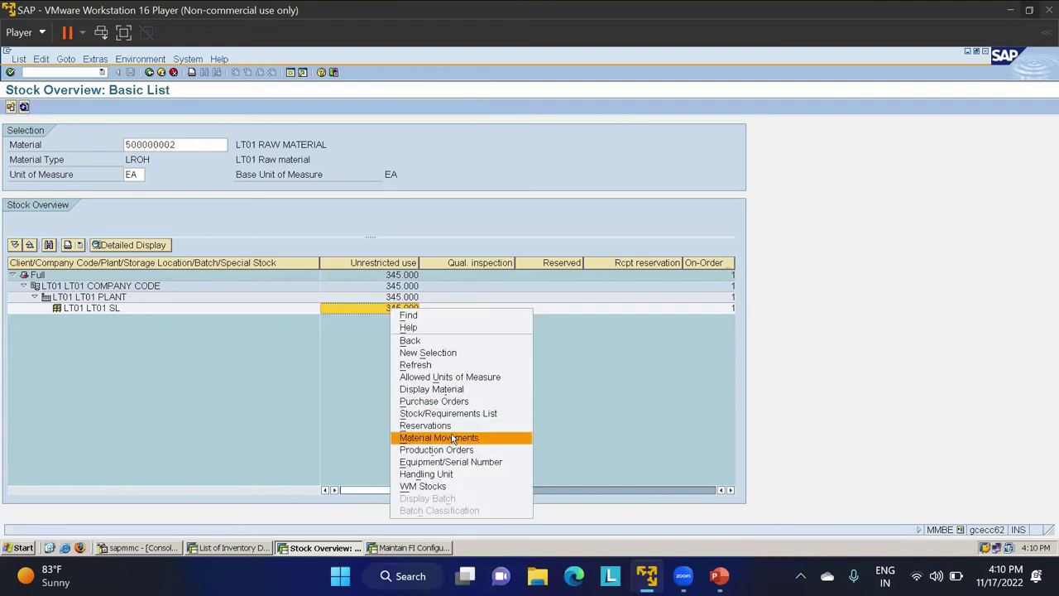
left_click(451, 439)
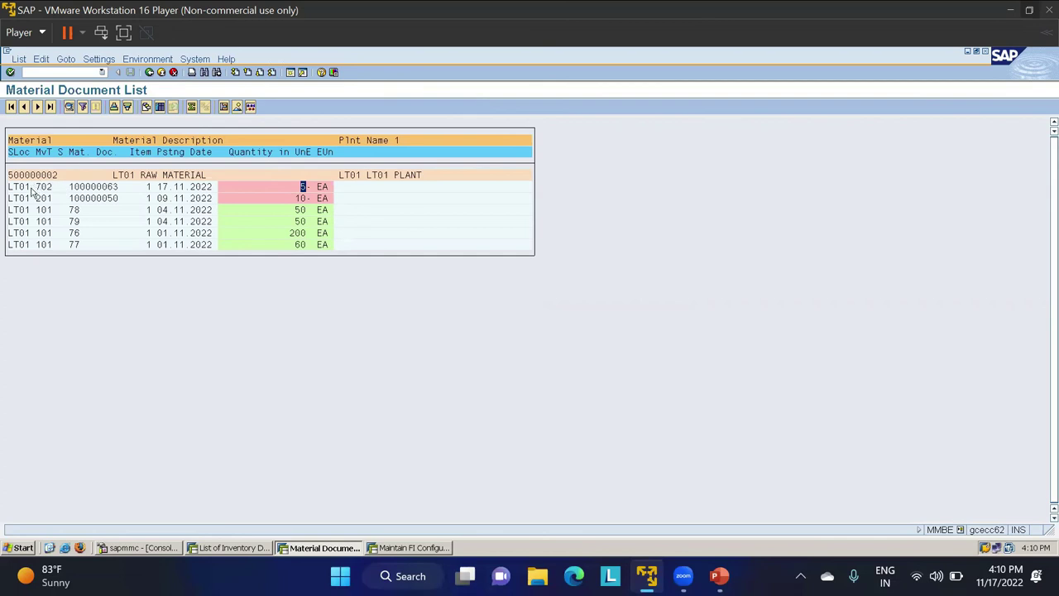
- Open the 702 movement's material document, check its G/L account and movement type, and return to the document list
double_click(105, 189)
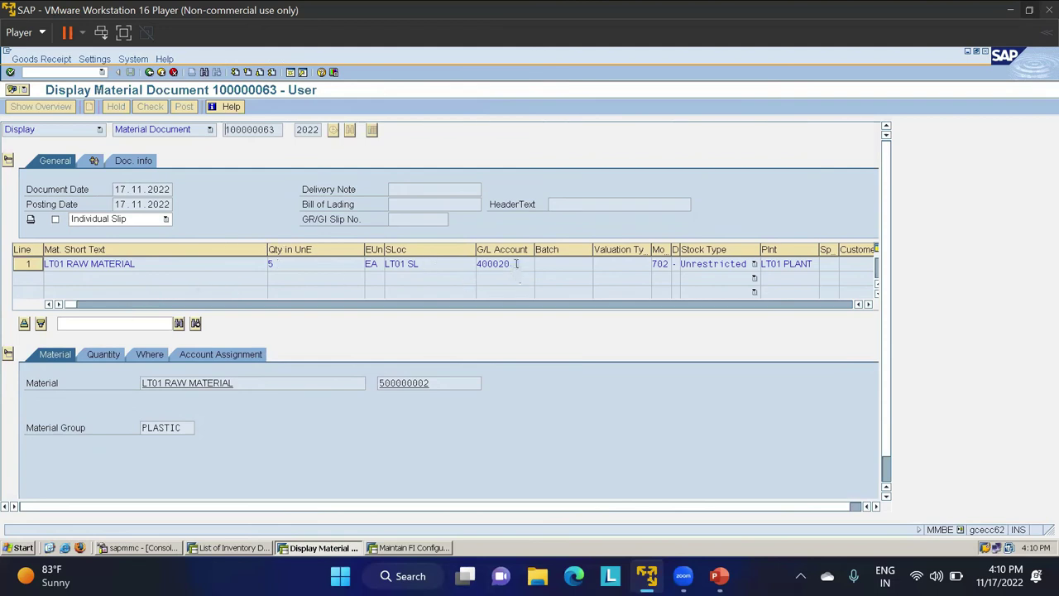
left_click_drag(516, 263, 442, 263)
left_click(666, 263)
left_click(149, 72)
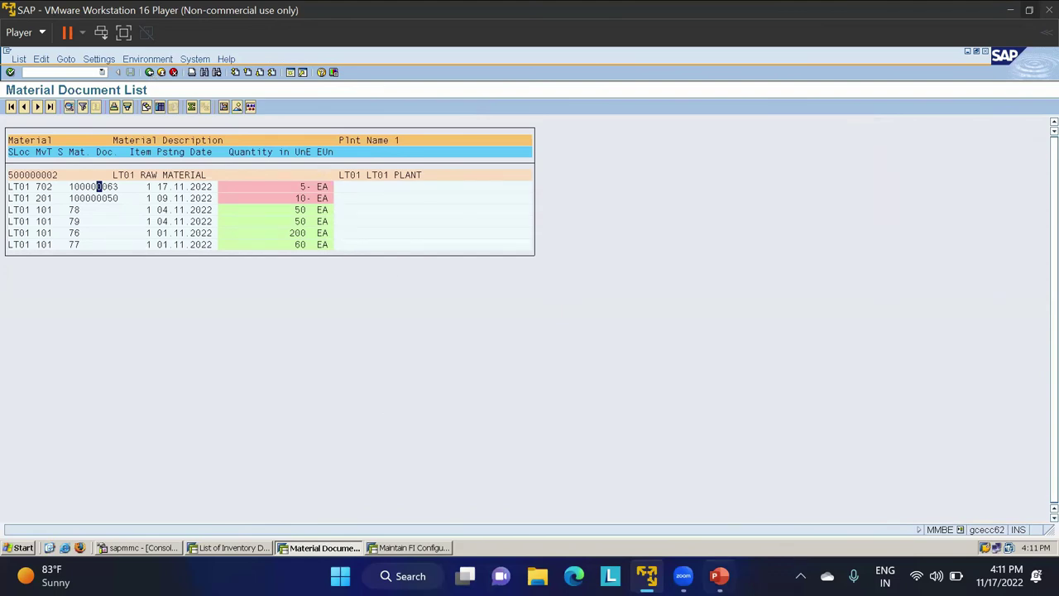
- Switch to the PowerPoint presentation to review the MOVEMENT TYPES slide, and return to SAP
left_click(719, 576)
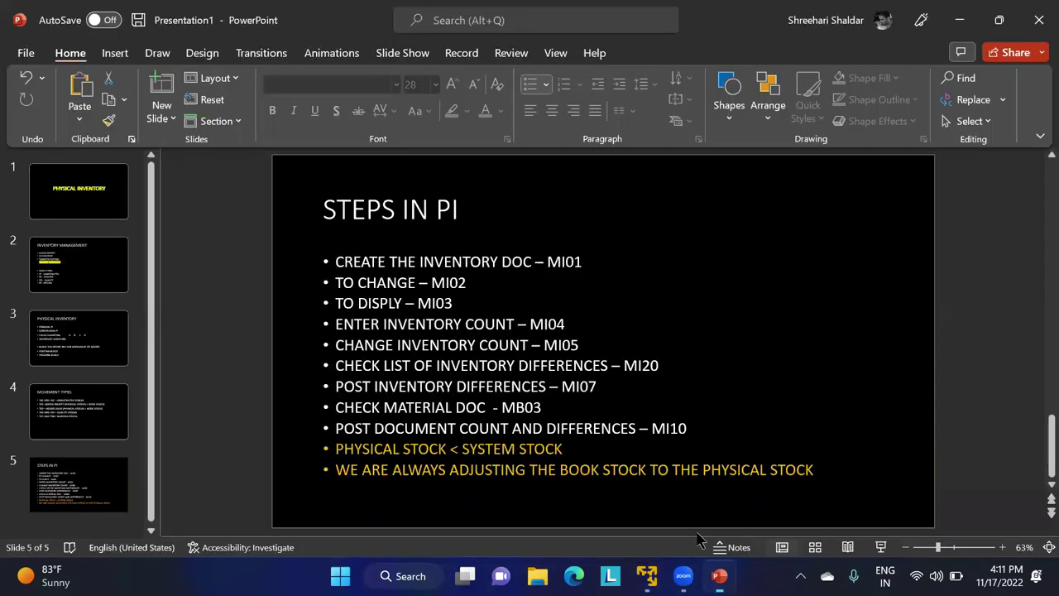
left_click(97, 405)
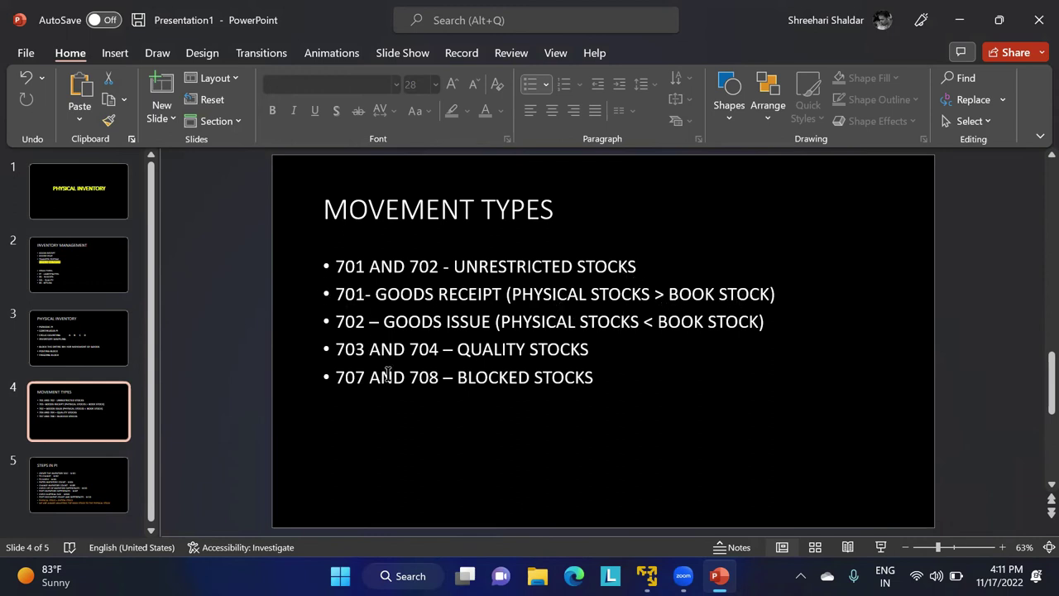
left_click(647, 576)
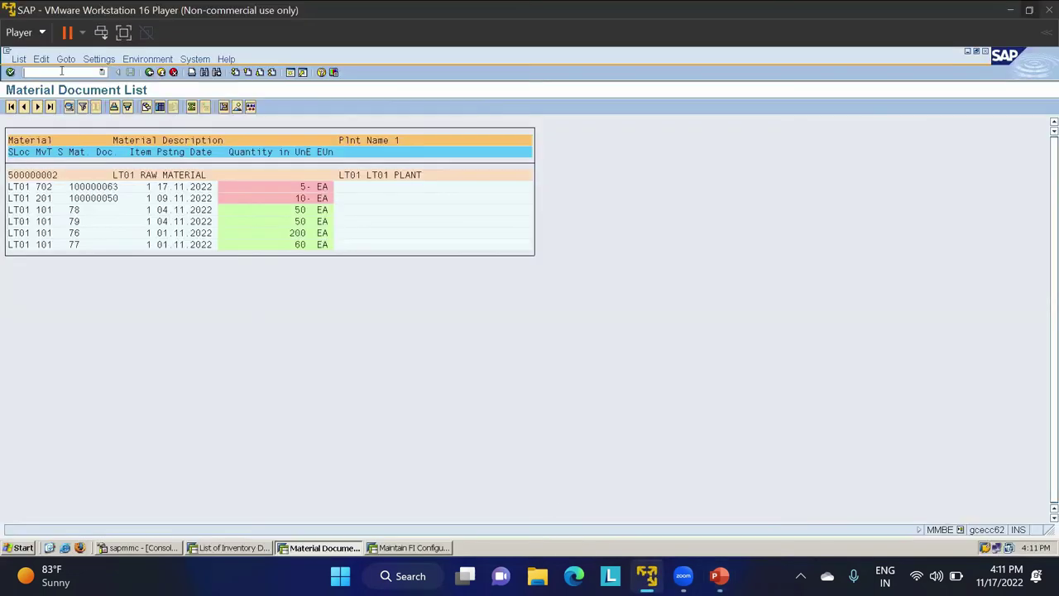
- Start a new physical inventory document in MI01 for plant LT01 and storage location LT01
type("/NM")
key("Return")
left_click(137, 295)
key("Return")
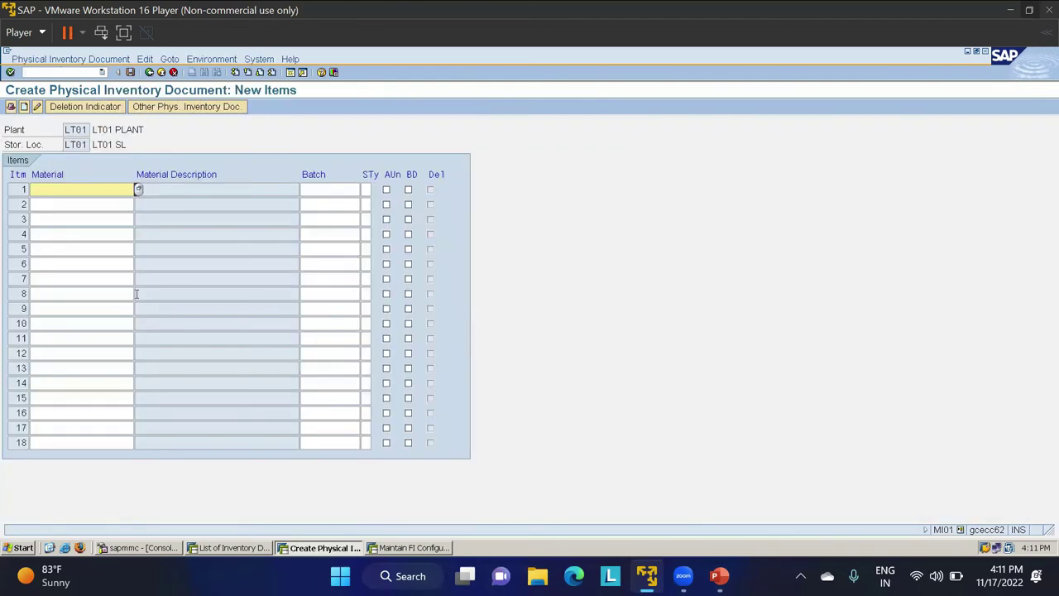
- Enter material 500000002 with stock type 1 as the document's first item
left_click(92, 189)
left_click(83, 204)
left_click(365, 188)
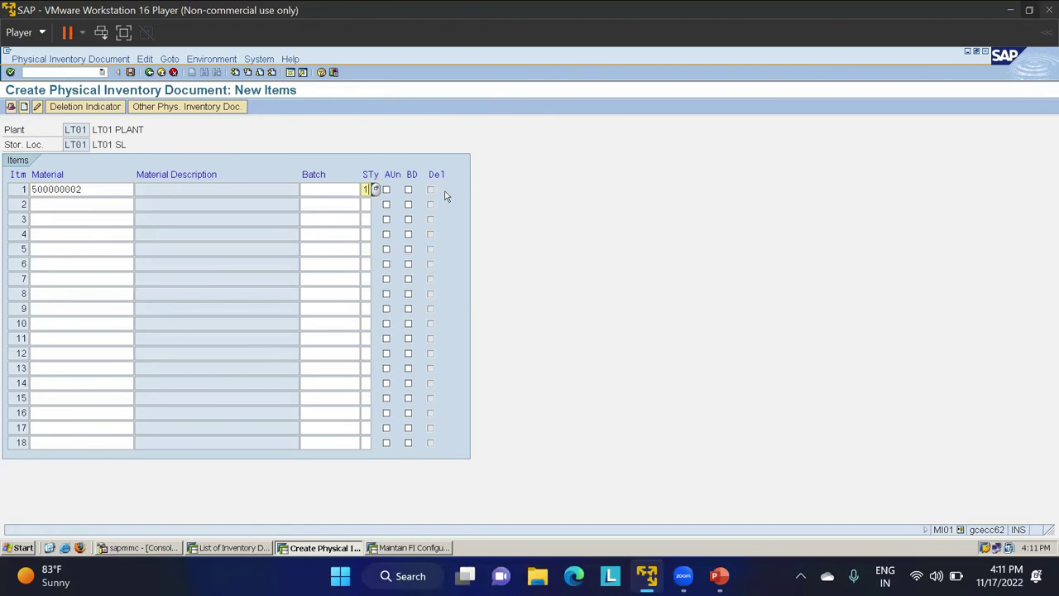
- Confirm the item for material 500000002 and save the new physical inventory document
key("Return")
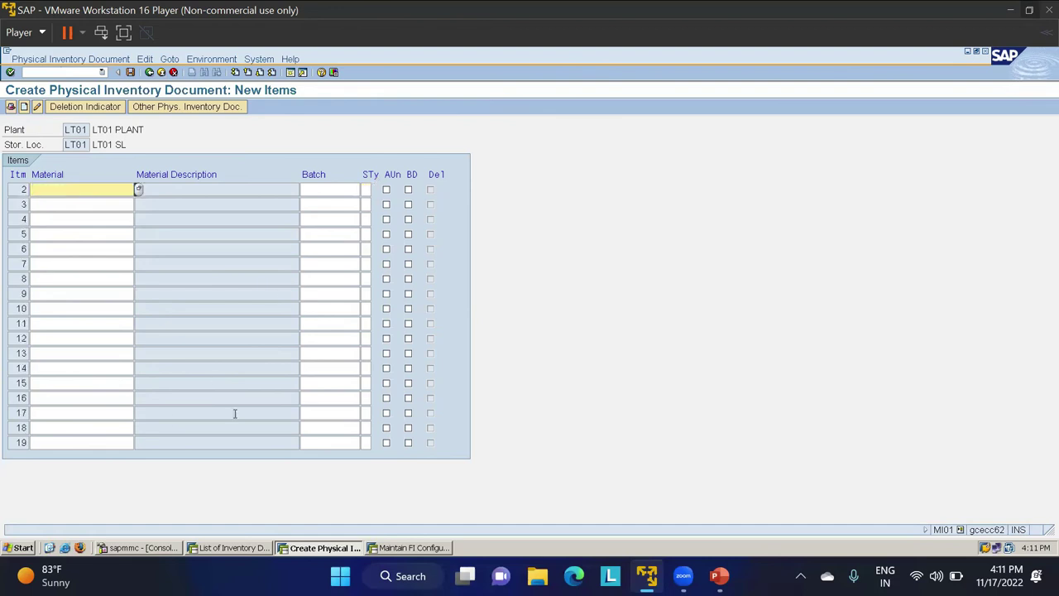
left_click(130, 72)
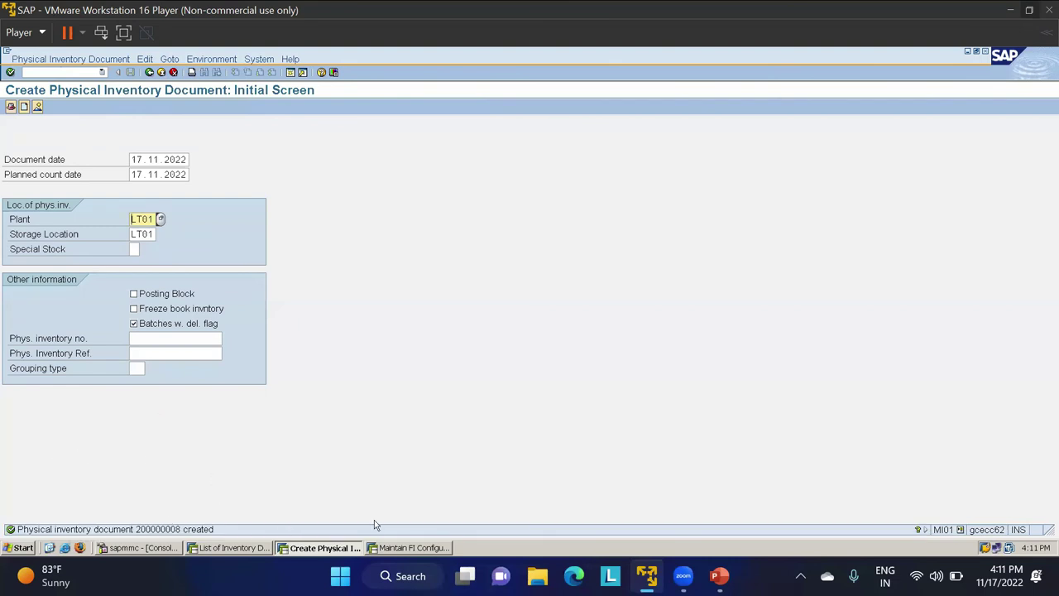
- In the session showing the GBB accounts, run MMBE to check the current stock of material 500000002
left_click(392, 550)
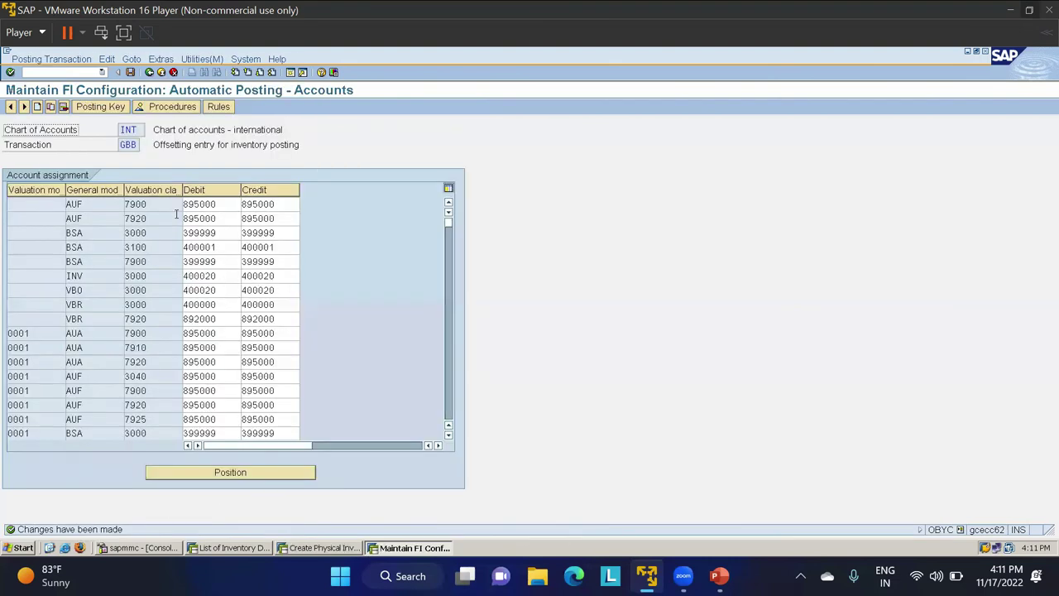
left_click(65, 72)
type("/NMMBE")
key("Return")
left_click(10, 108)
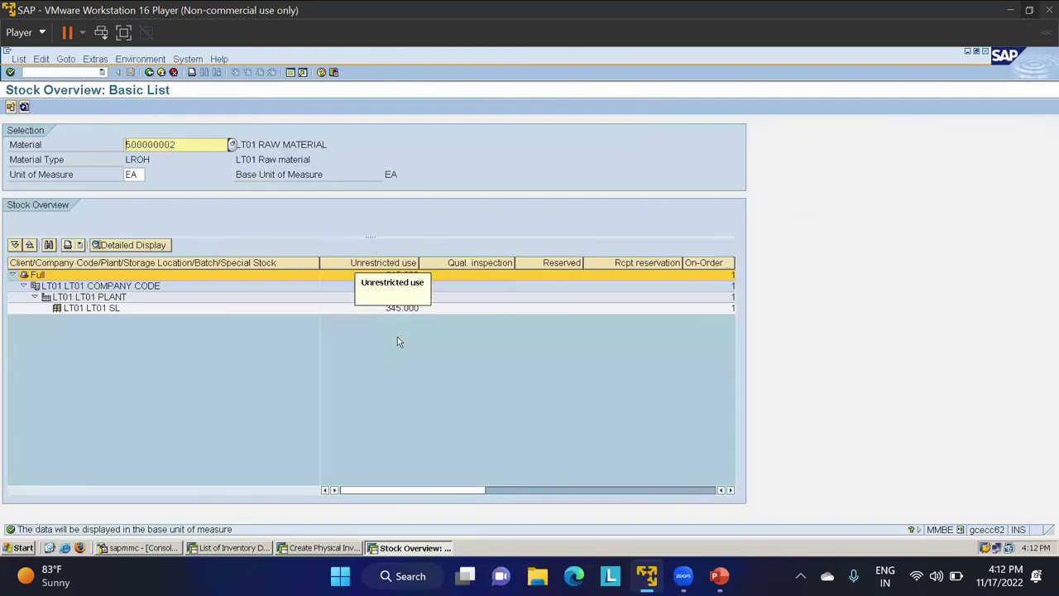
- Return to the physical inventory session, open the newly created document in MI02 to review its item, and go back to the initial screen
left_click(327, 550)
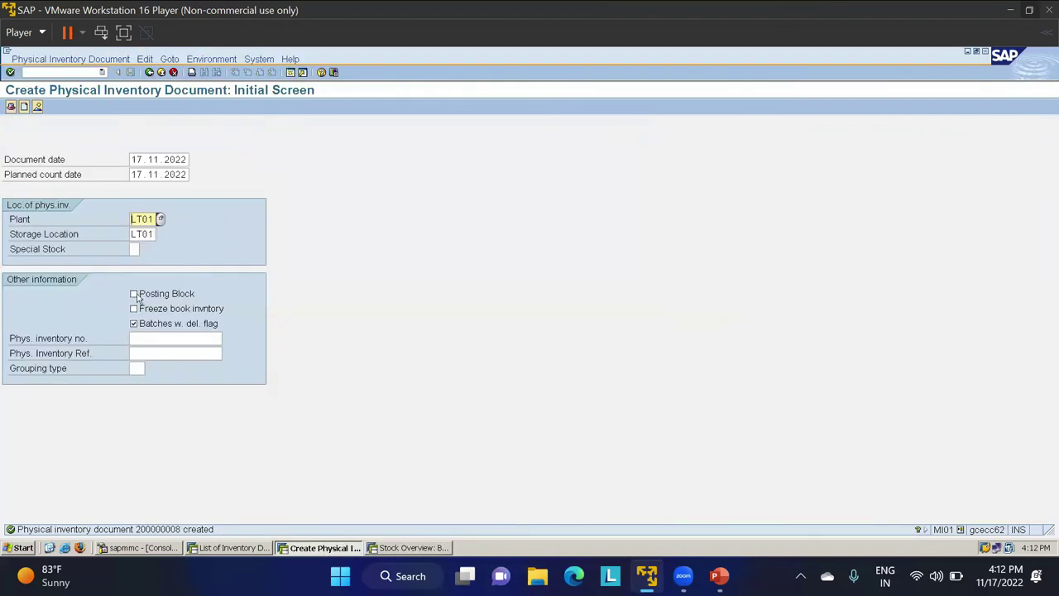
left_click(69, 71)
key("Return")
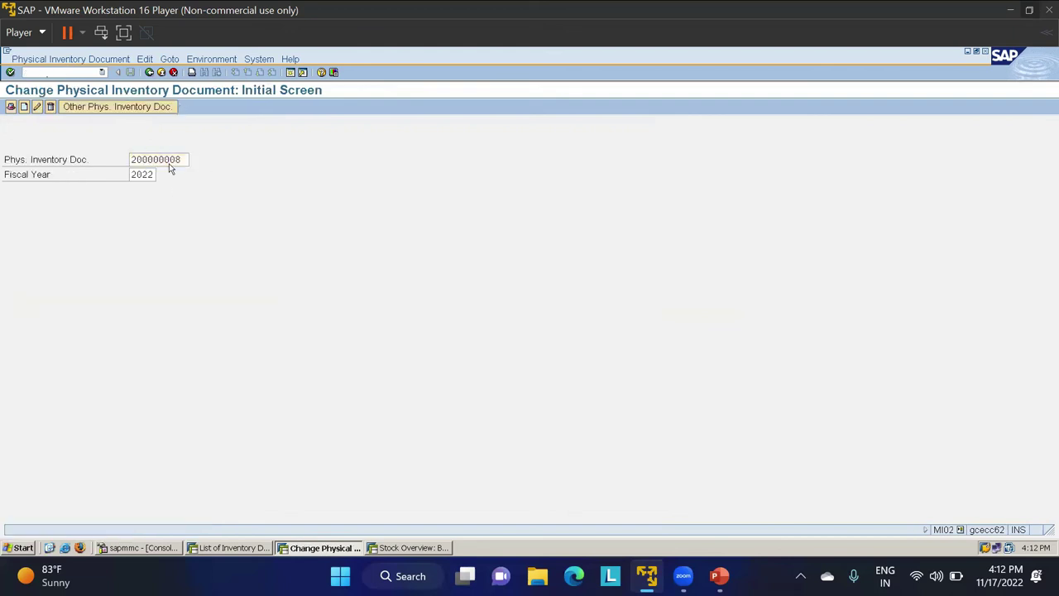
key("Return")
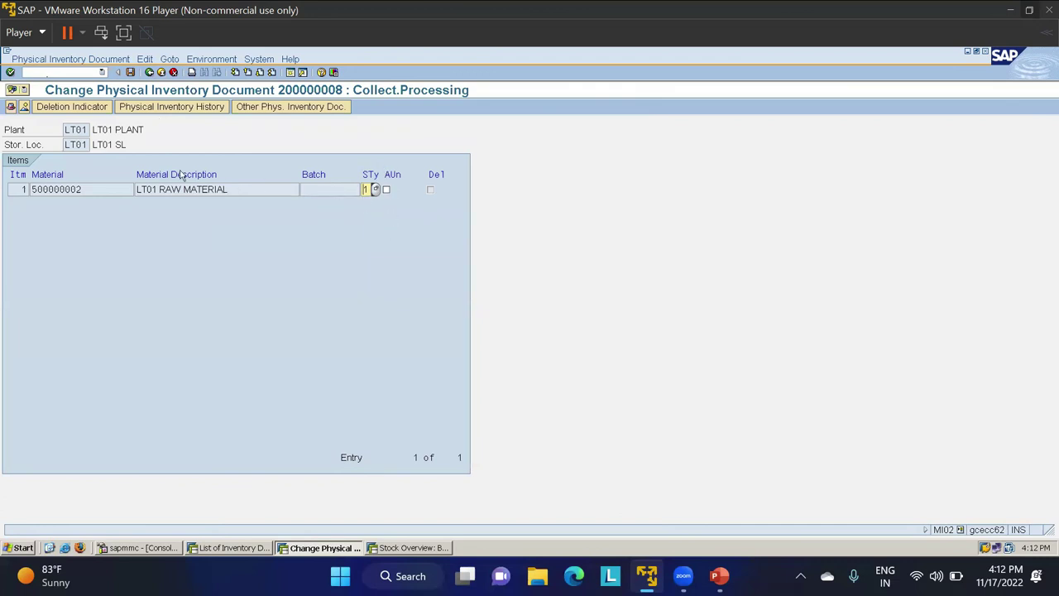
left_click(149, 73)
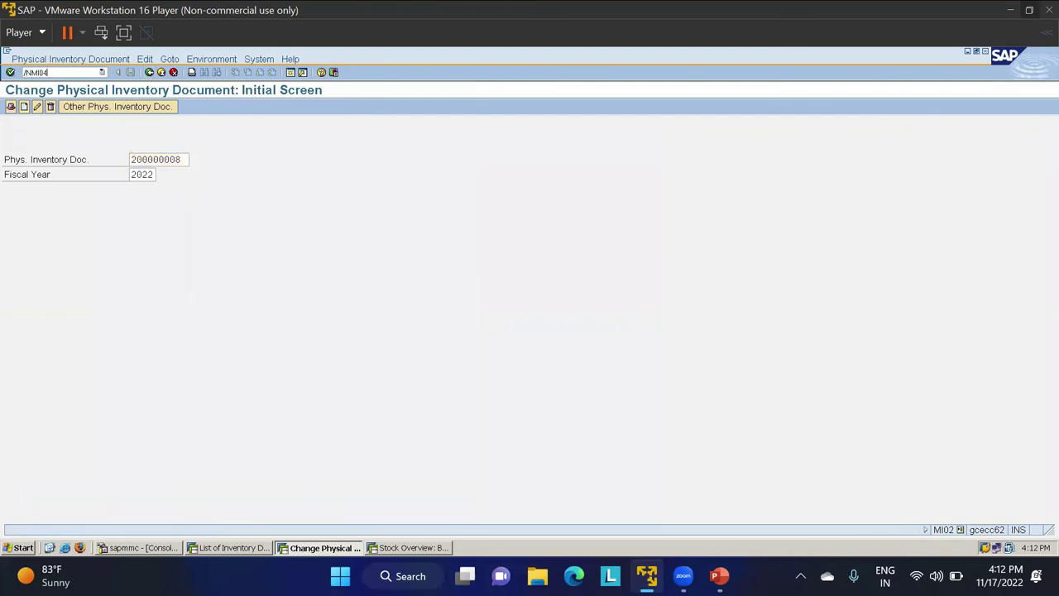
- Enter a counted quantity of 348 EA for material 500000002 in MI04 and save the count
key("Return")
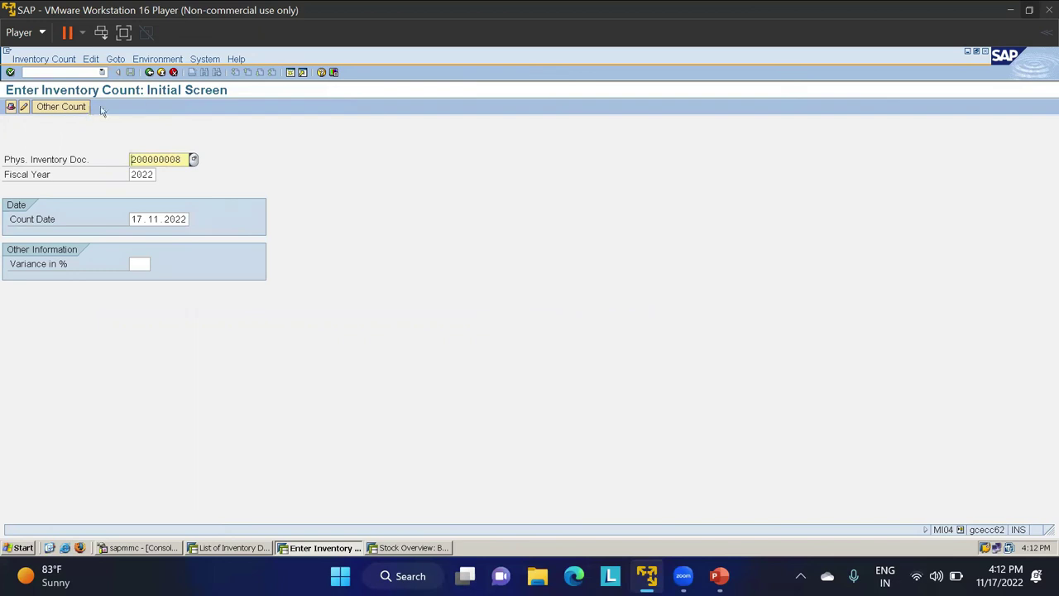
key("Return")
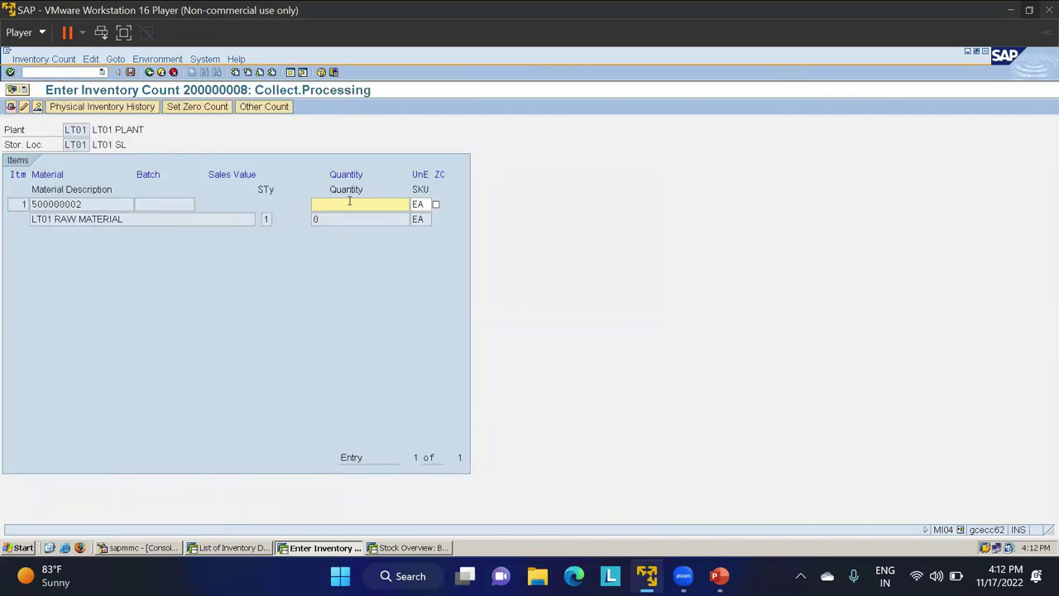
type("348")
key("Return")
left_click(129, 73)
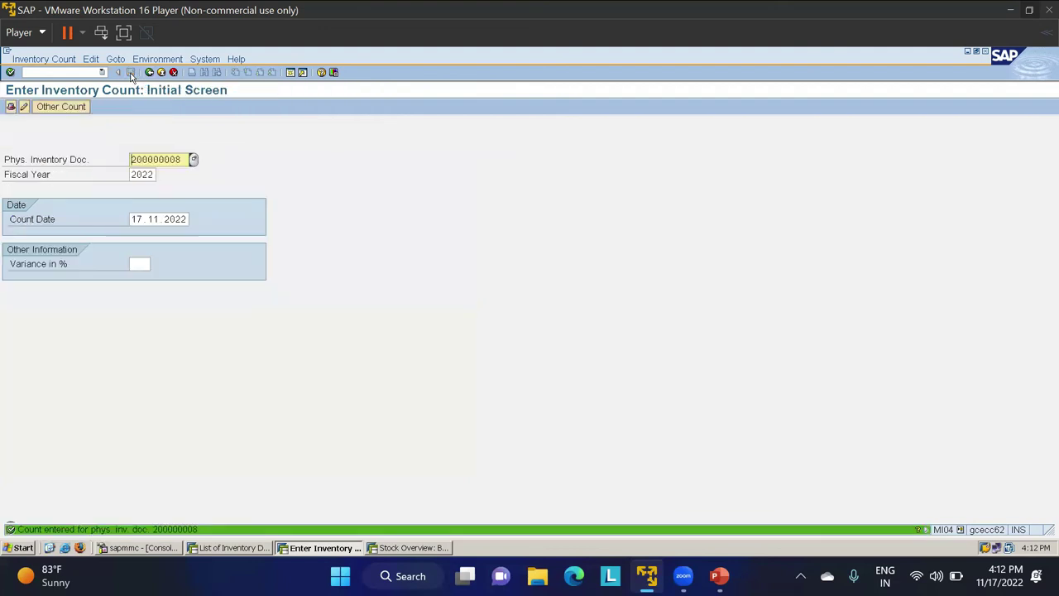
- Run the MI20 list of inventory differences for material 500000002, plant LT01, storage location LT01 and document 200000008
left_click(70, 73)
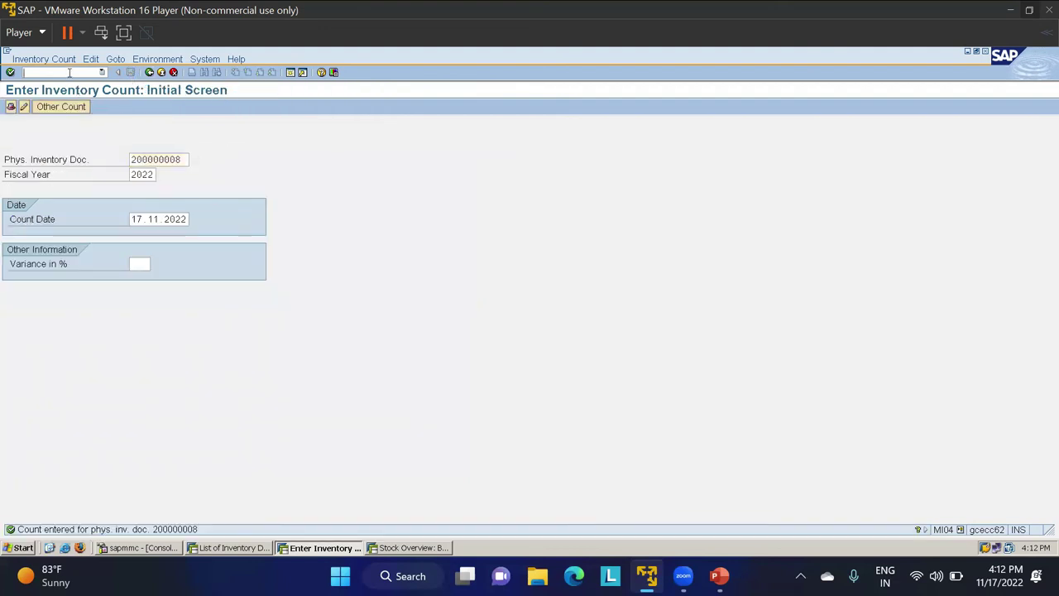
key("Return")
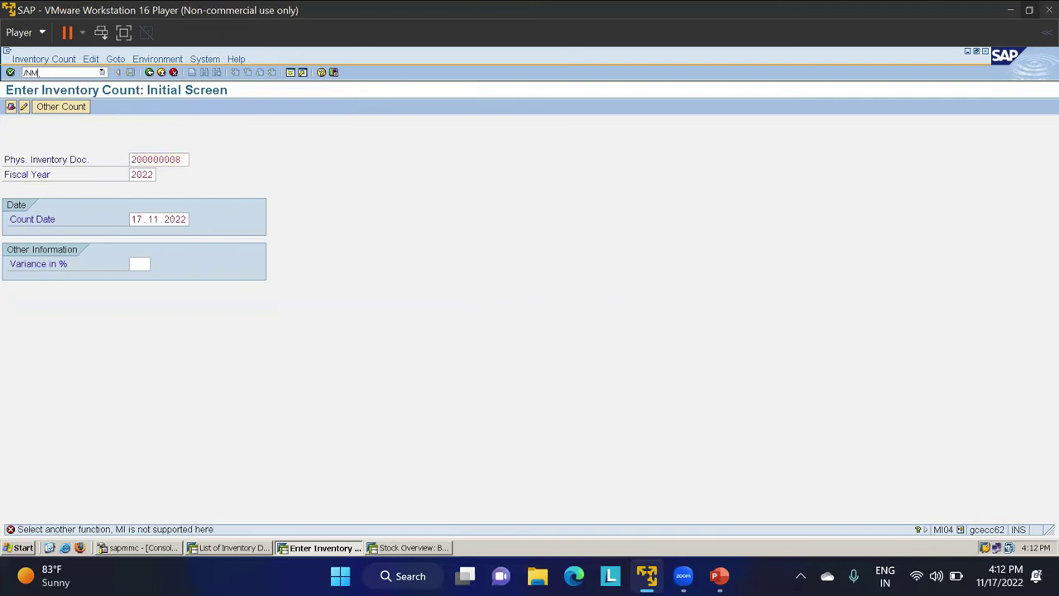
type("/NMI20")
key("Return")
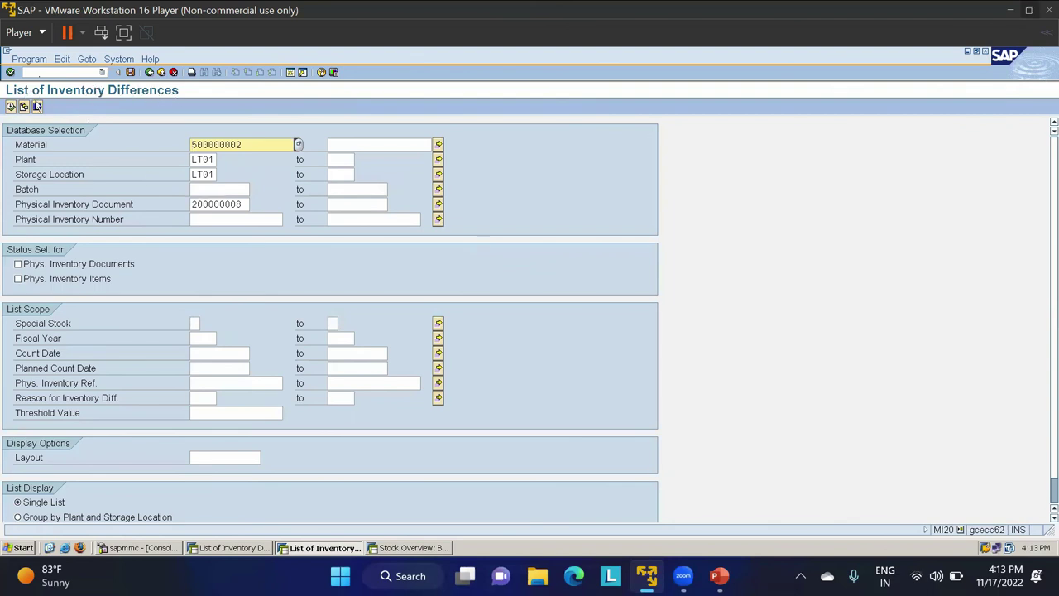
left_click(11, 106)
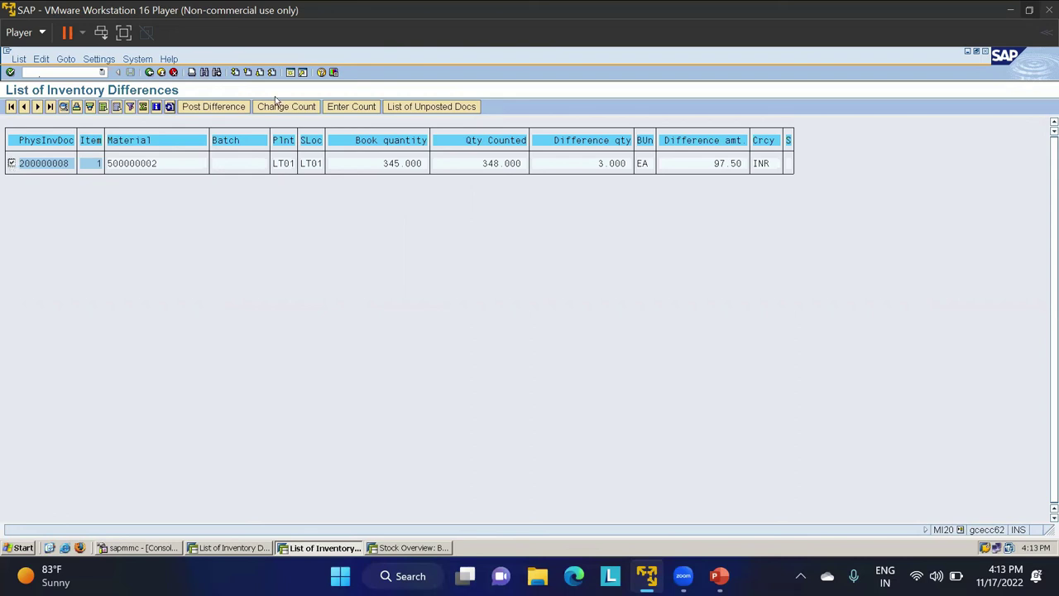
- Post the listed inventory difference using movement type 701's reason 5 (Mismatch)
left_click(220, 108)
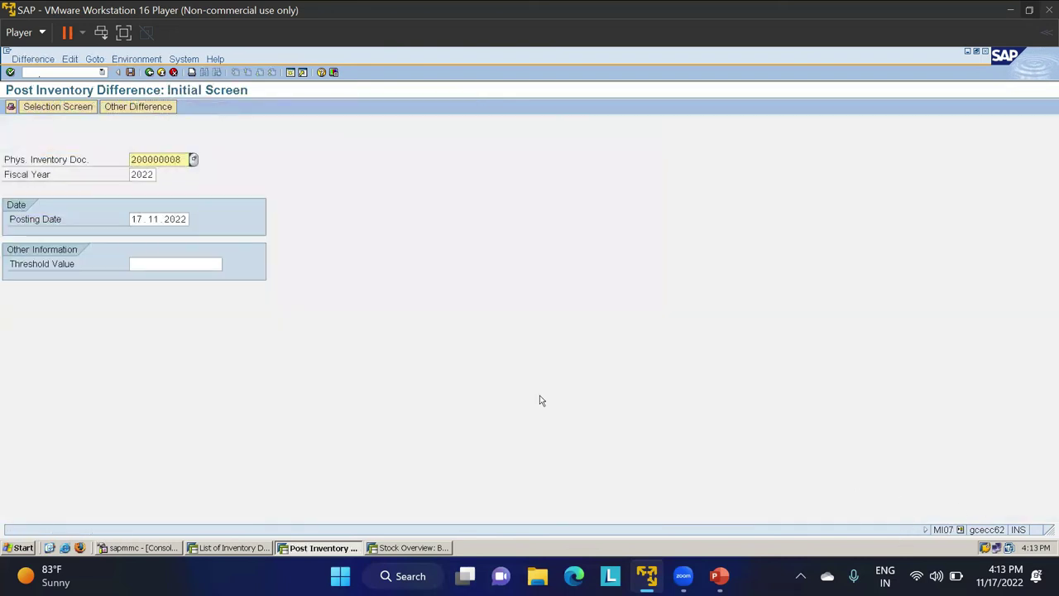
key("Return")
left_click(468, 205)
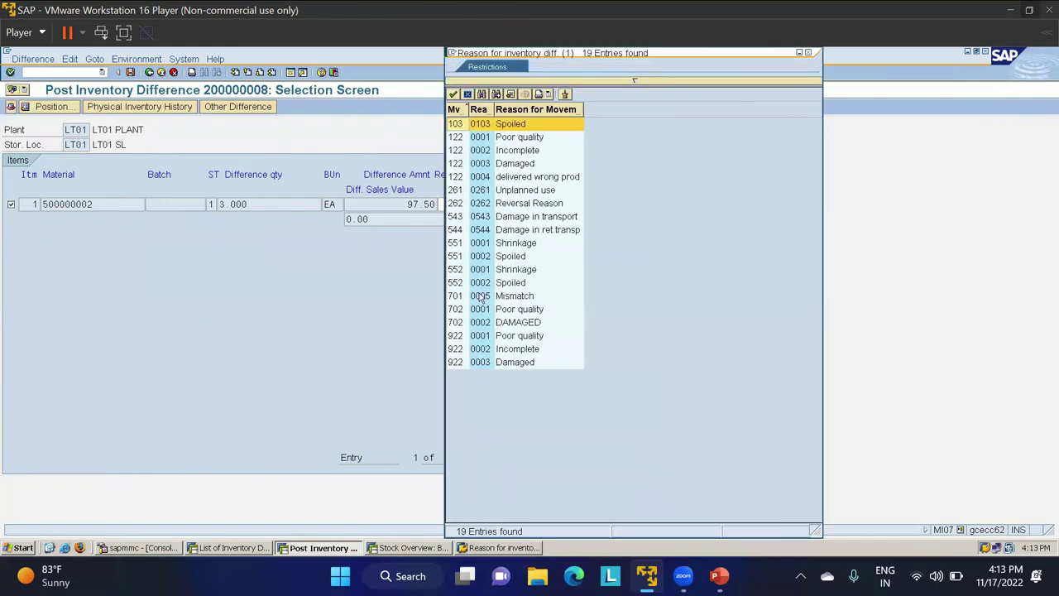
double_click(481, 298)
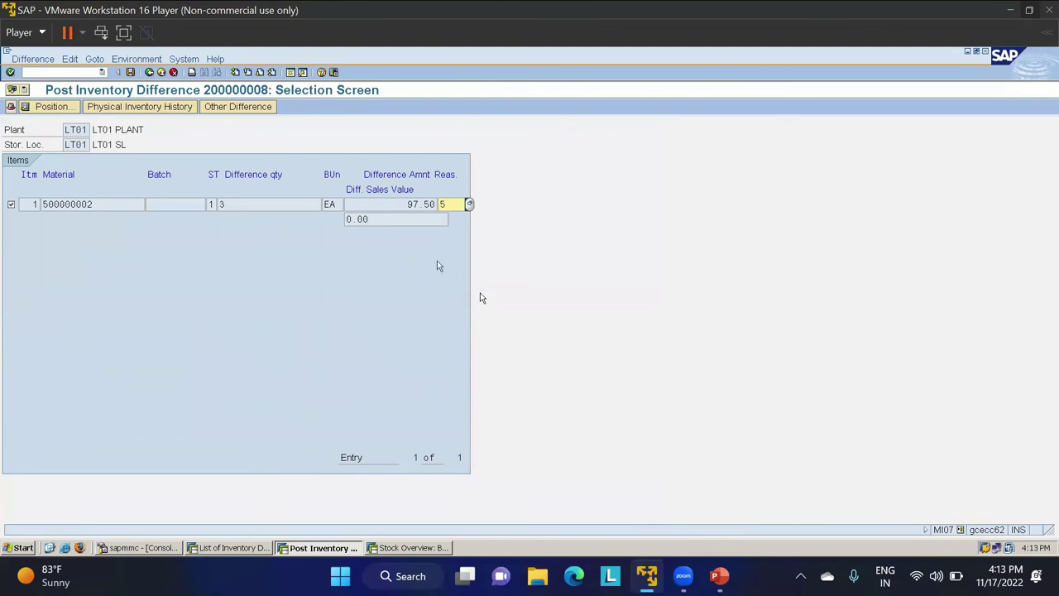
left_click(130, 72)
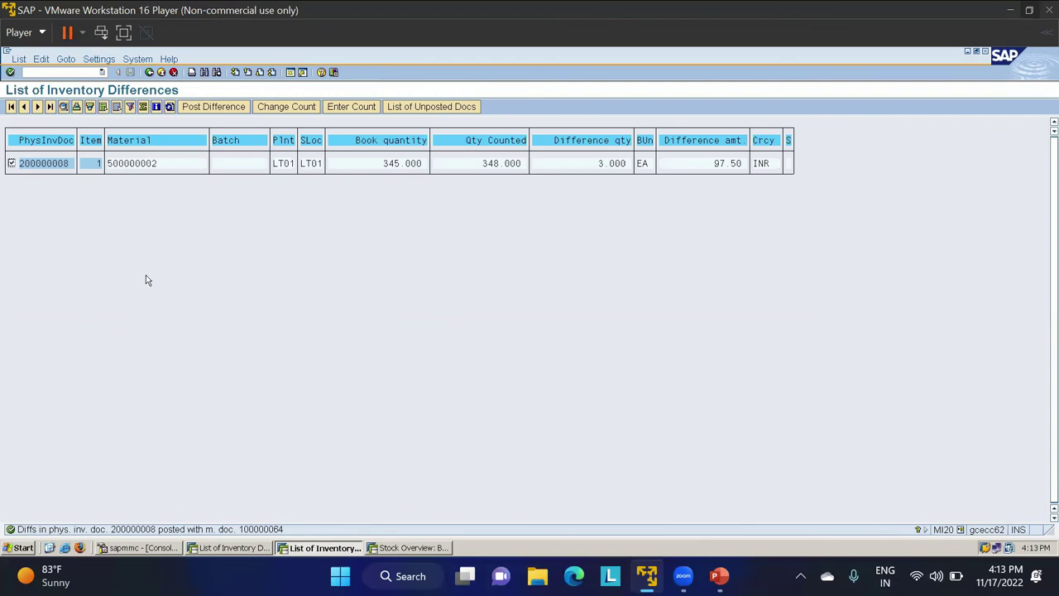
- Refresh the stock overview of material 500000002 to check its unrestricted-use stock after the posting
left_click(407, 549)
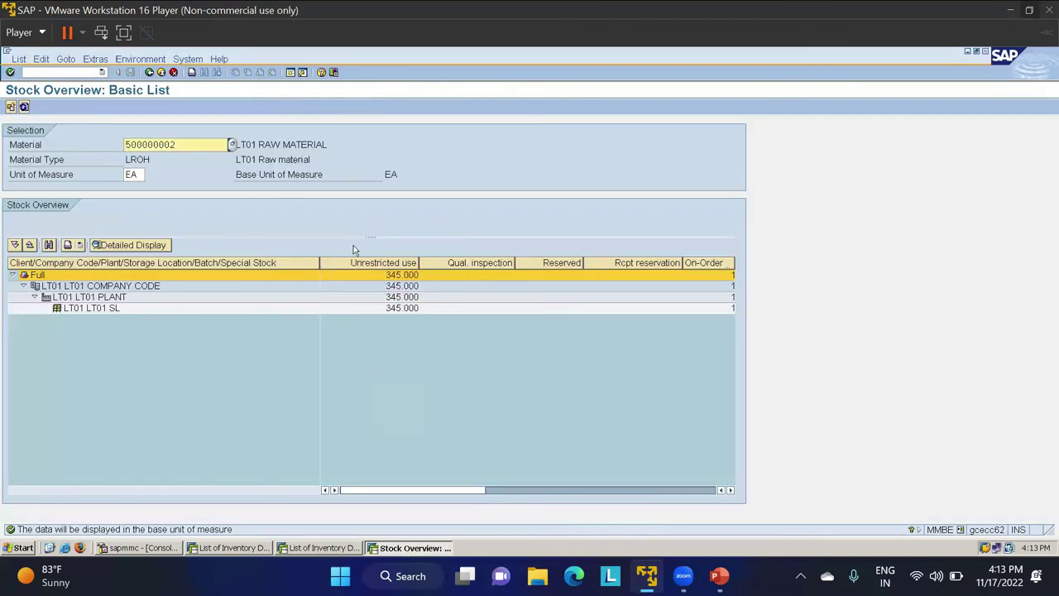
left_click(24, 108)
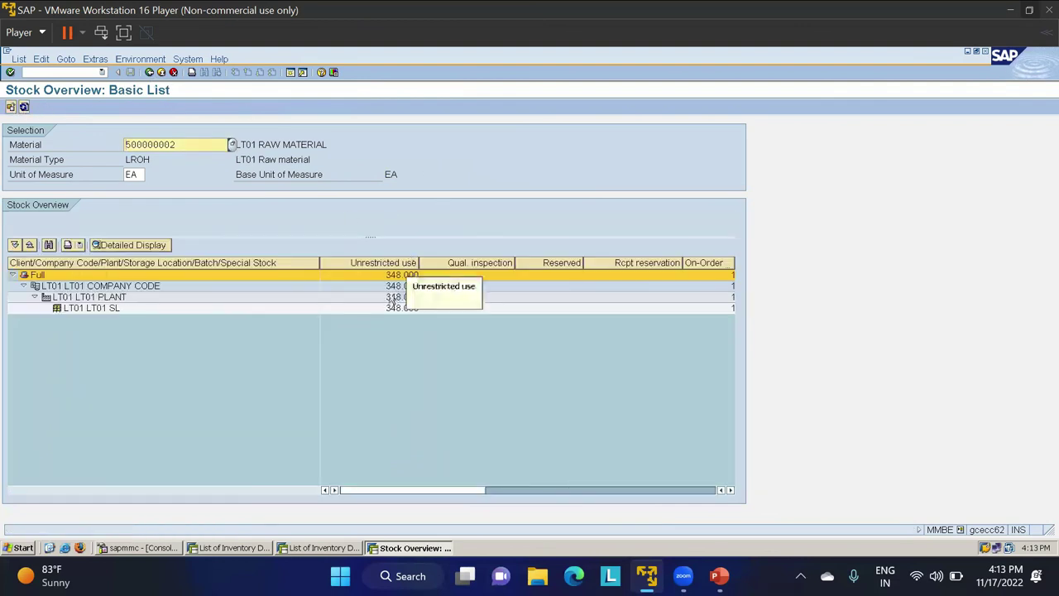
- Switch to PowerPoint to review the STEPS IN PI and MOVEMENT TYPES slides, and return to SAP
left_click(719, 576)
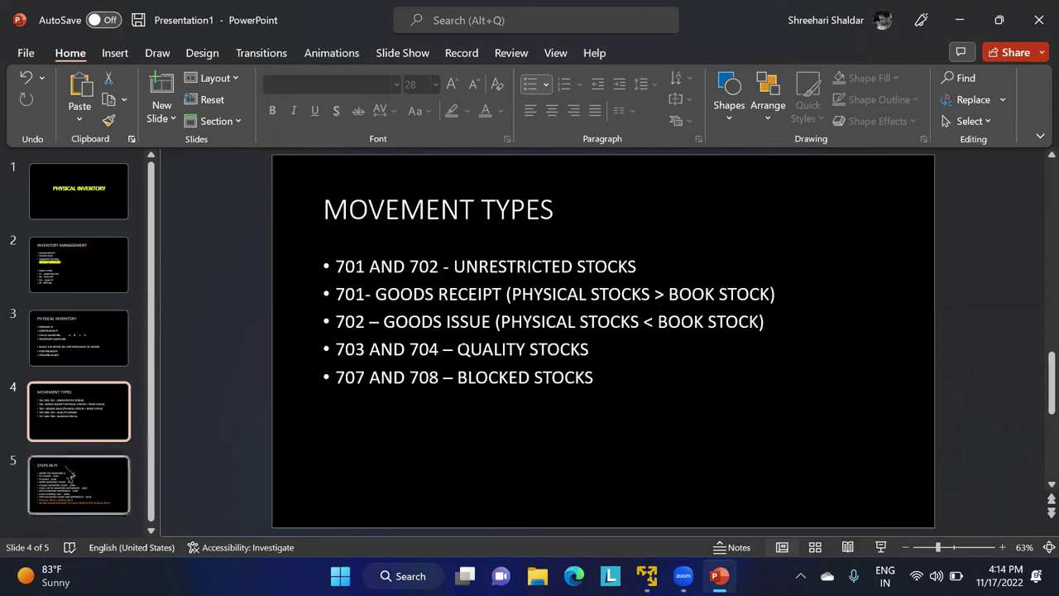
left_click(91, 463)
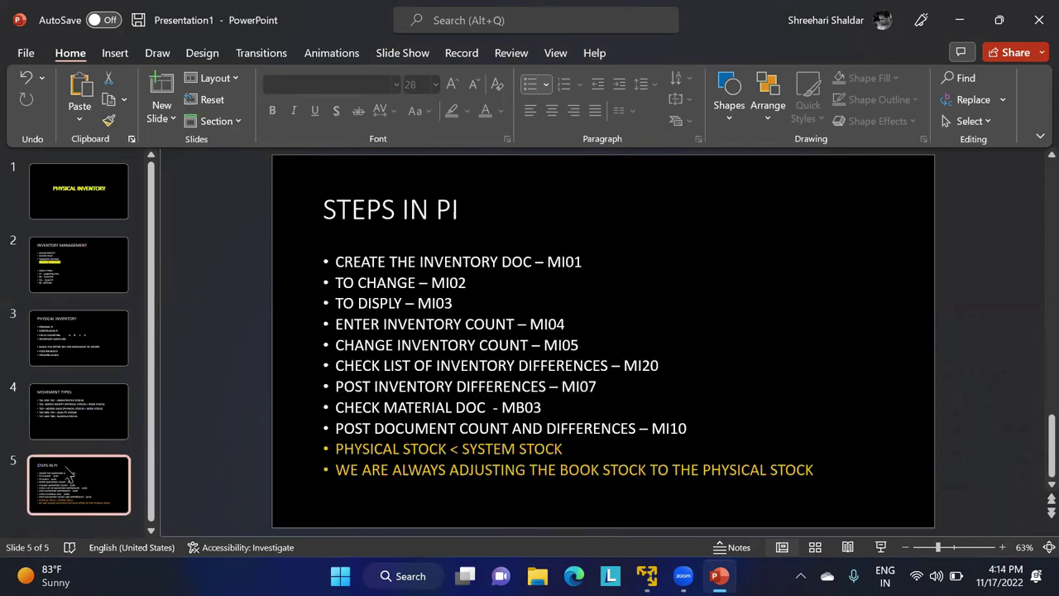
left_click(340, 472)
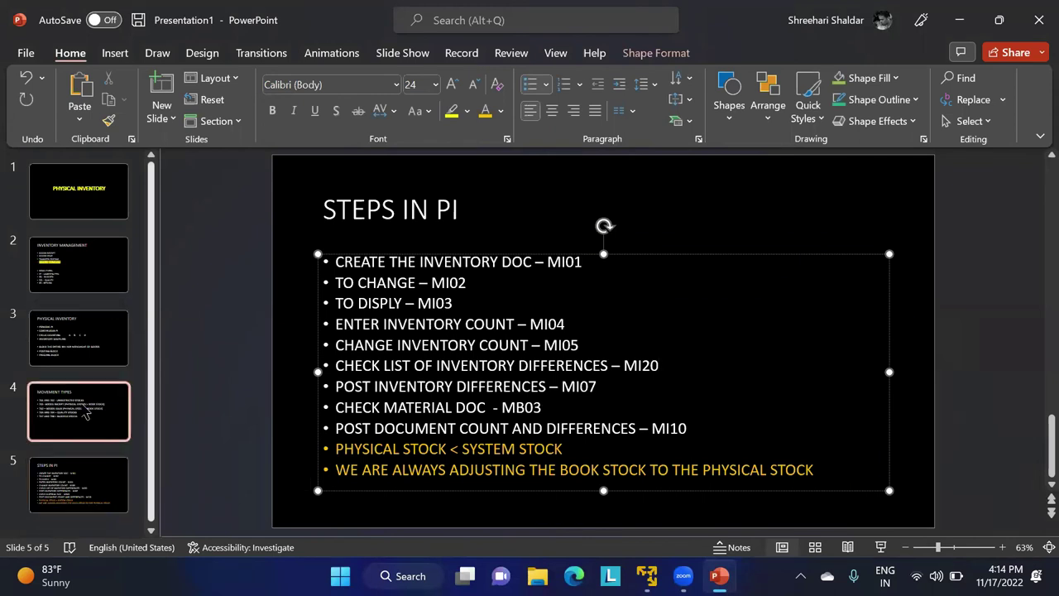
left_click(86, 414)
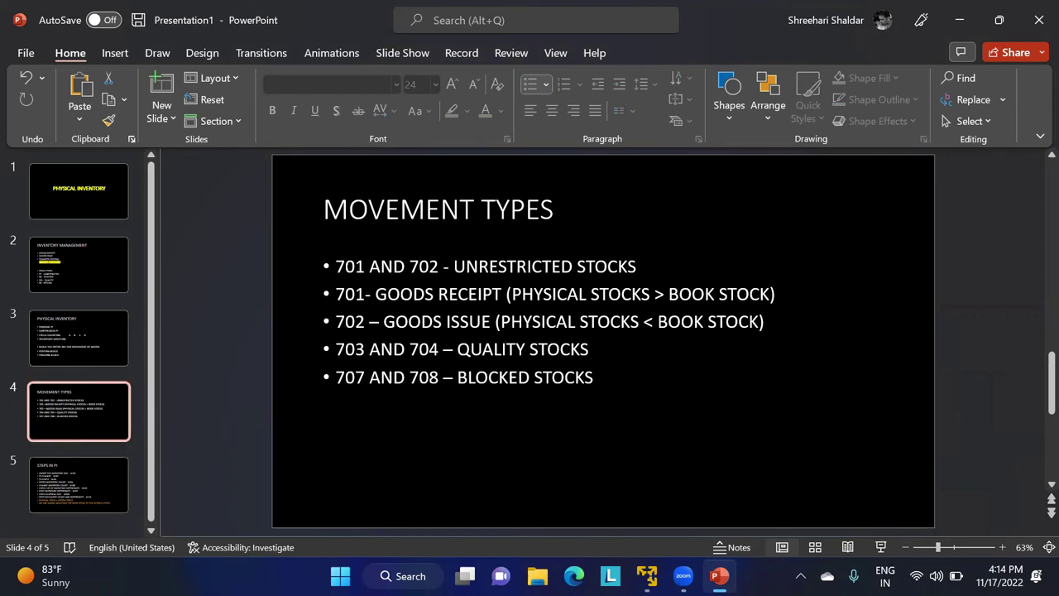
left_click(647, 575)
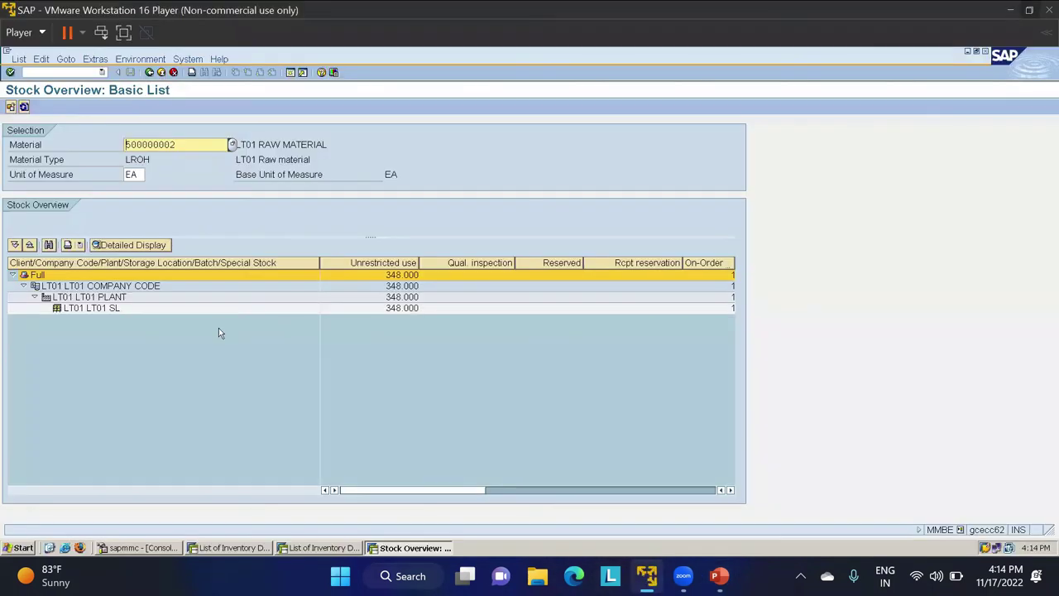
- Display the material movements for storage location LT01's unrestricted stock and open the 701 movement's material document
left_click(393, 307)
right_click(393, 308)
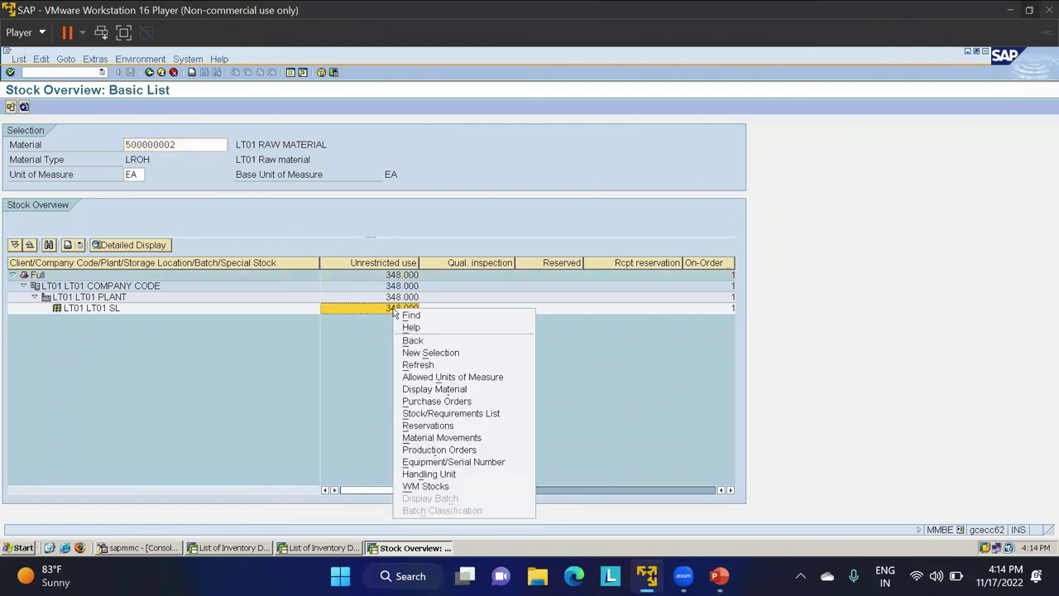
left_click(458, 438)
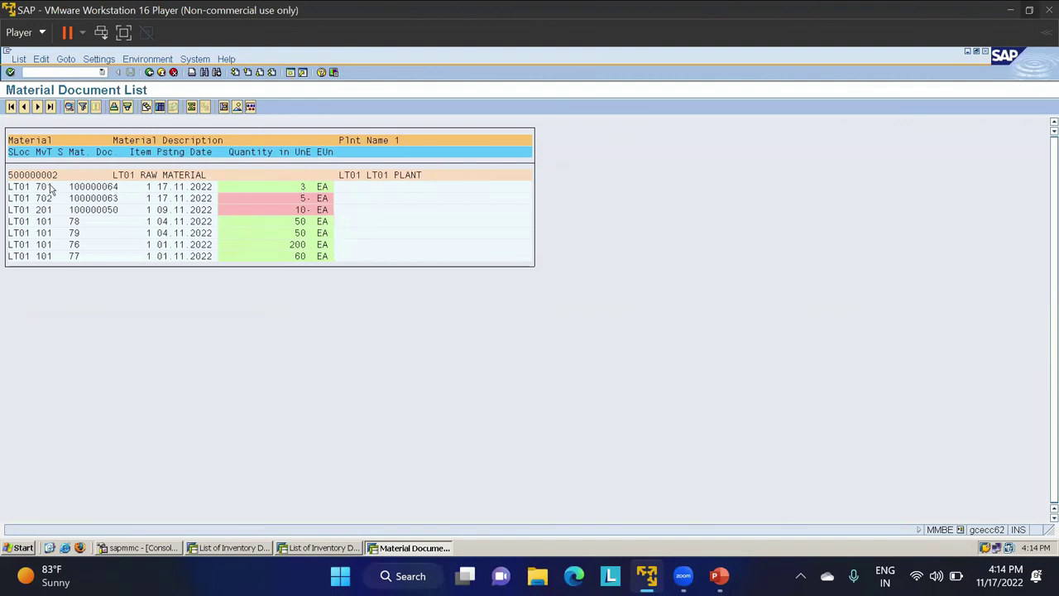
double_click(106, 189)
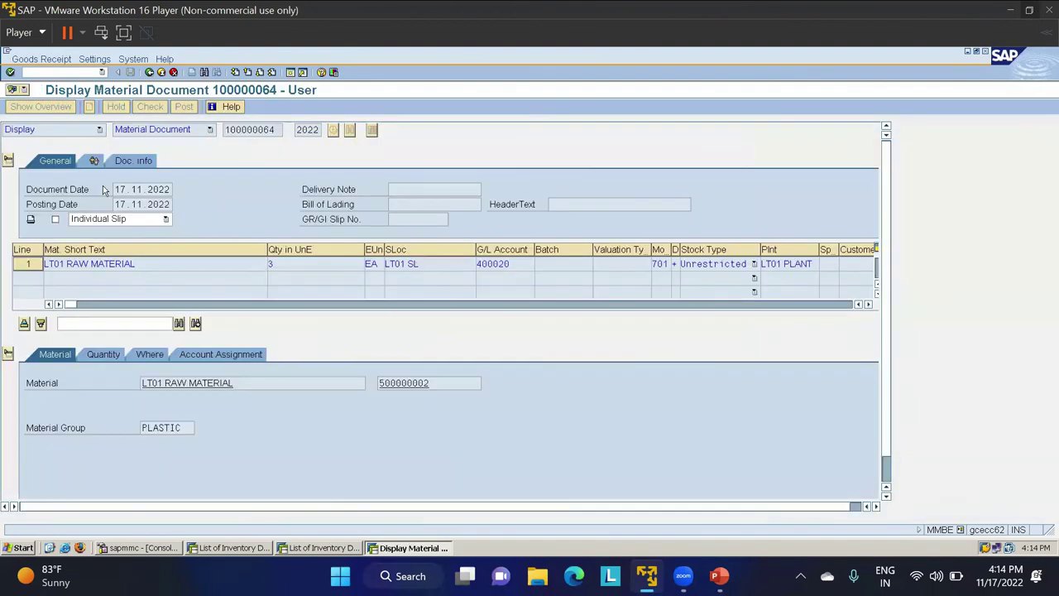